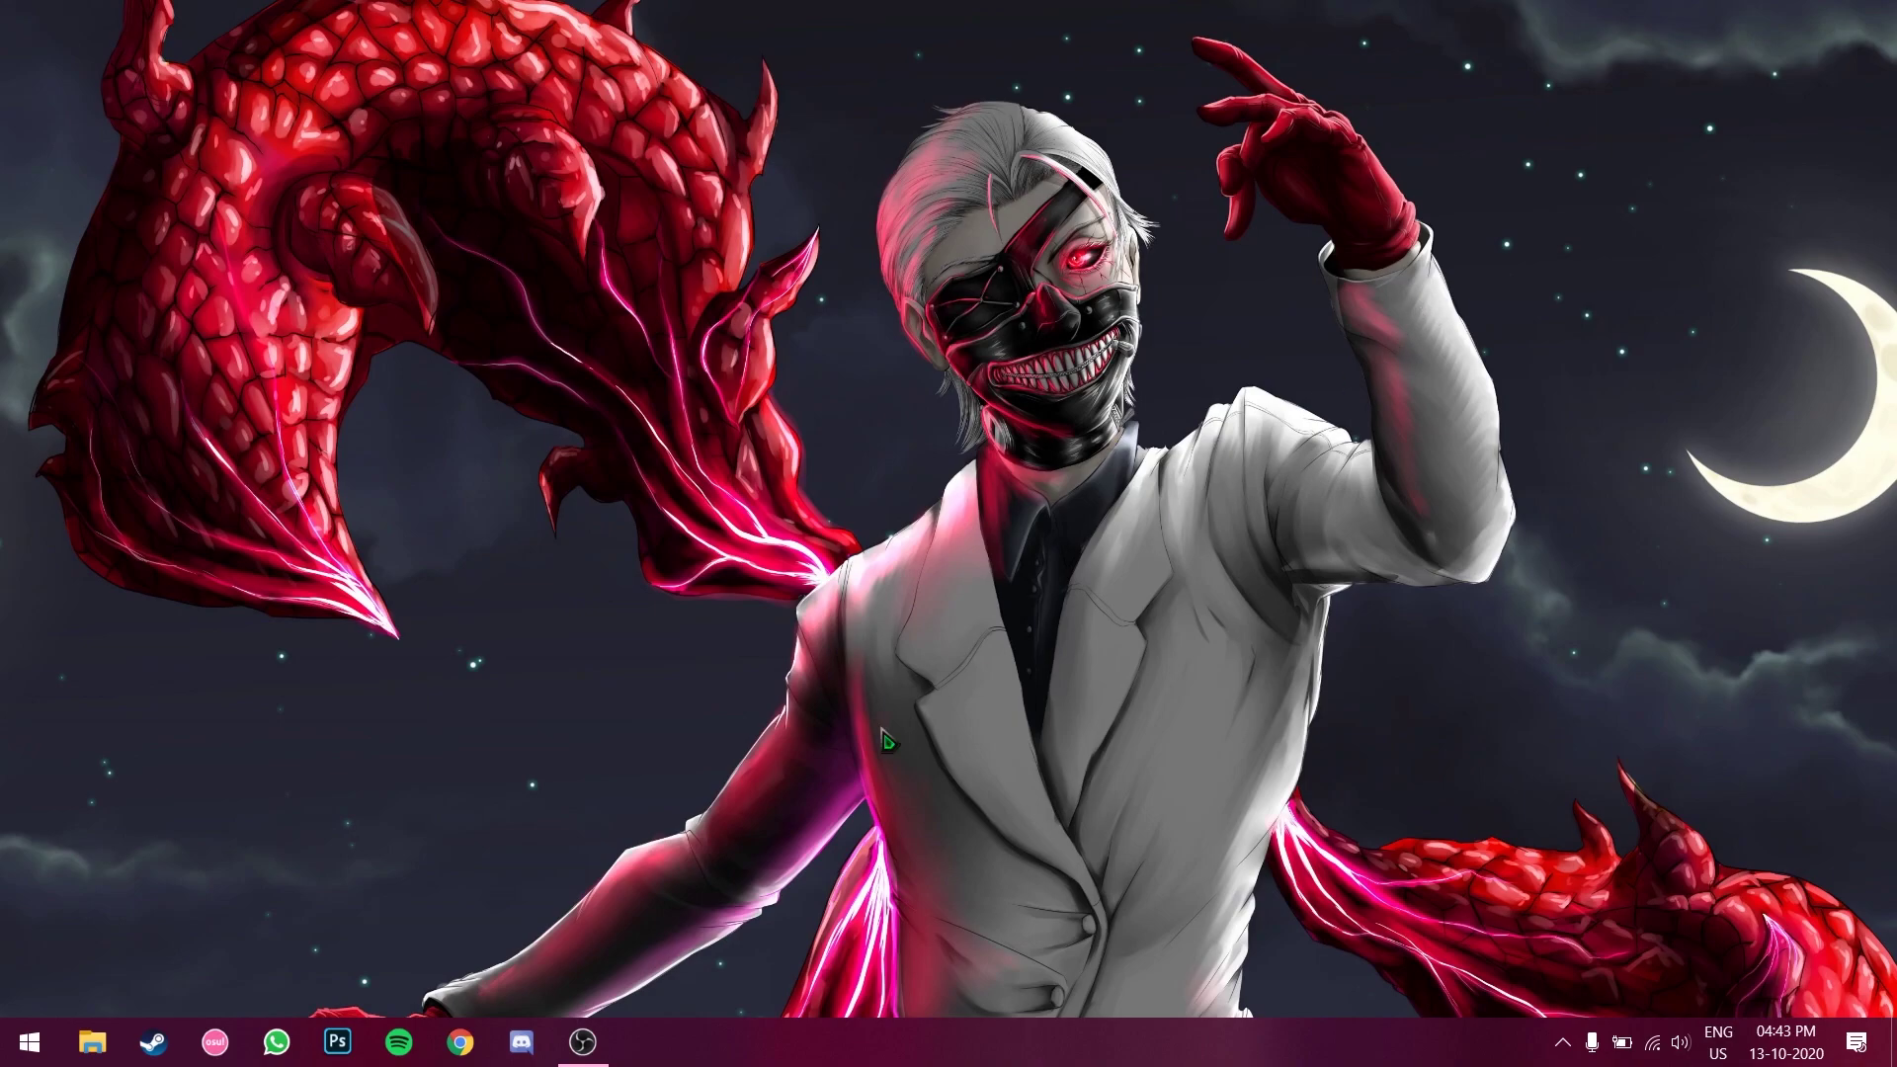
# - Launch Premiere Pro 2020 and bring 27.mp4 onto a new sequence named 27 in the skyglow 2.0 project
pyautogui.click(37, 1060)
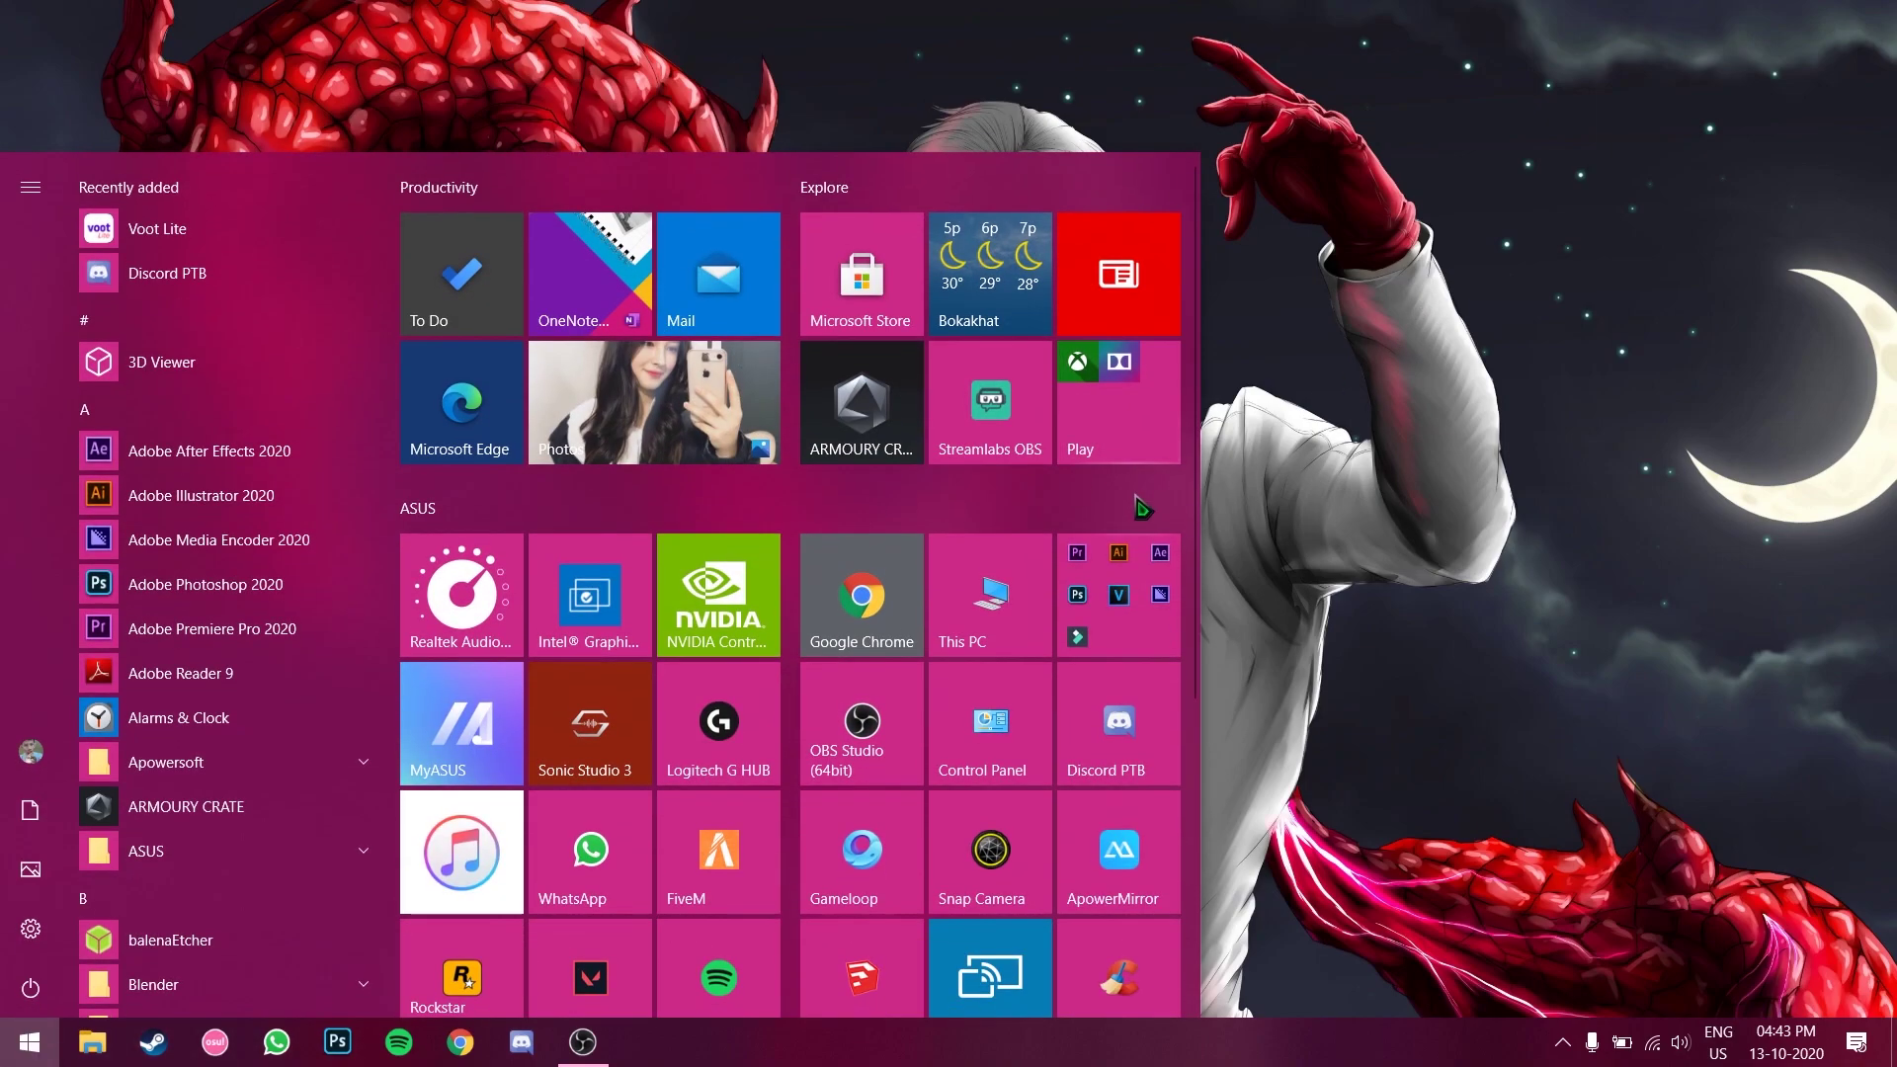
pyautogui.click(862, 761)
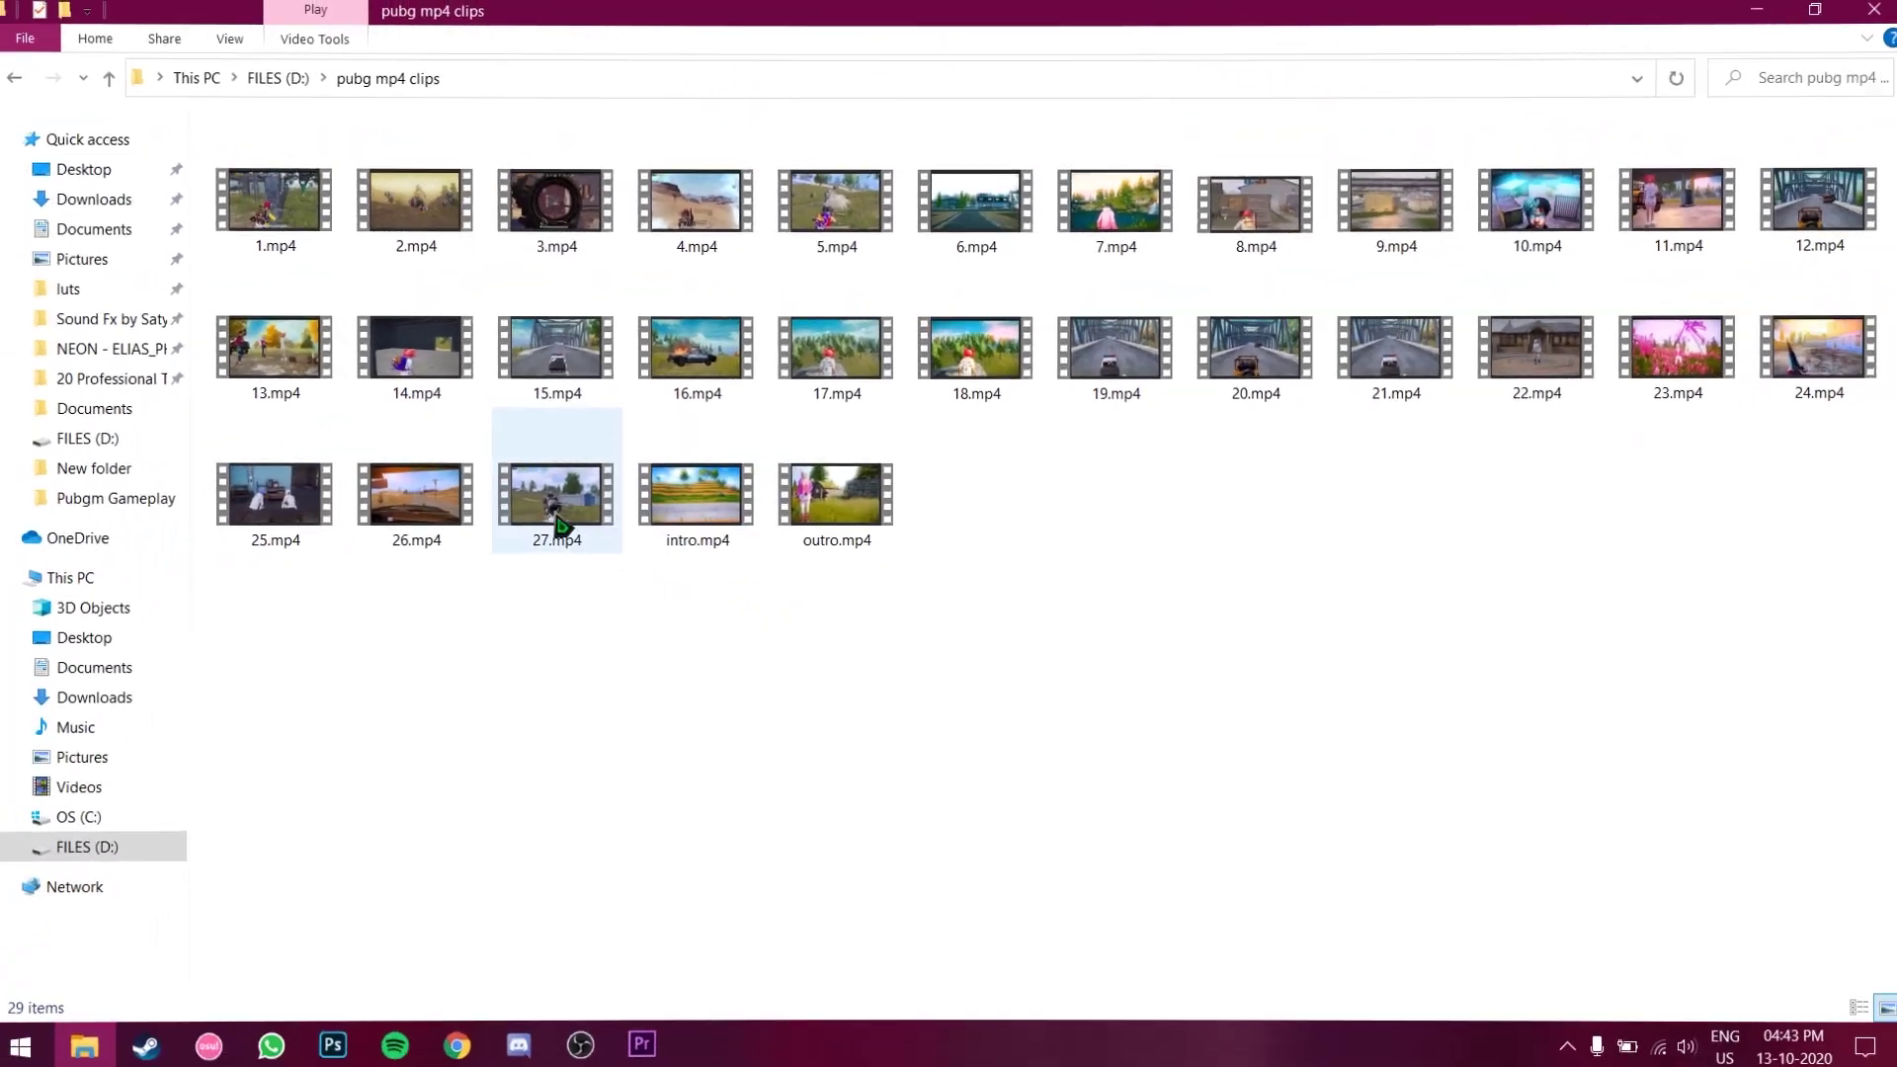
pyautogui.moveTo(558, 524)
pyautogui.mouseDown()
pyautogui.moveTo(652, 1057)
pyautogui.moveTo(360, 847)
pyautogui.mouseUp()
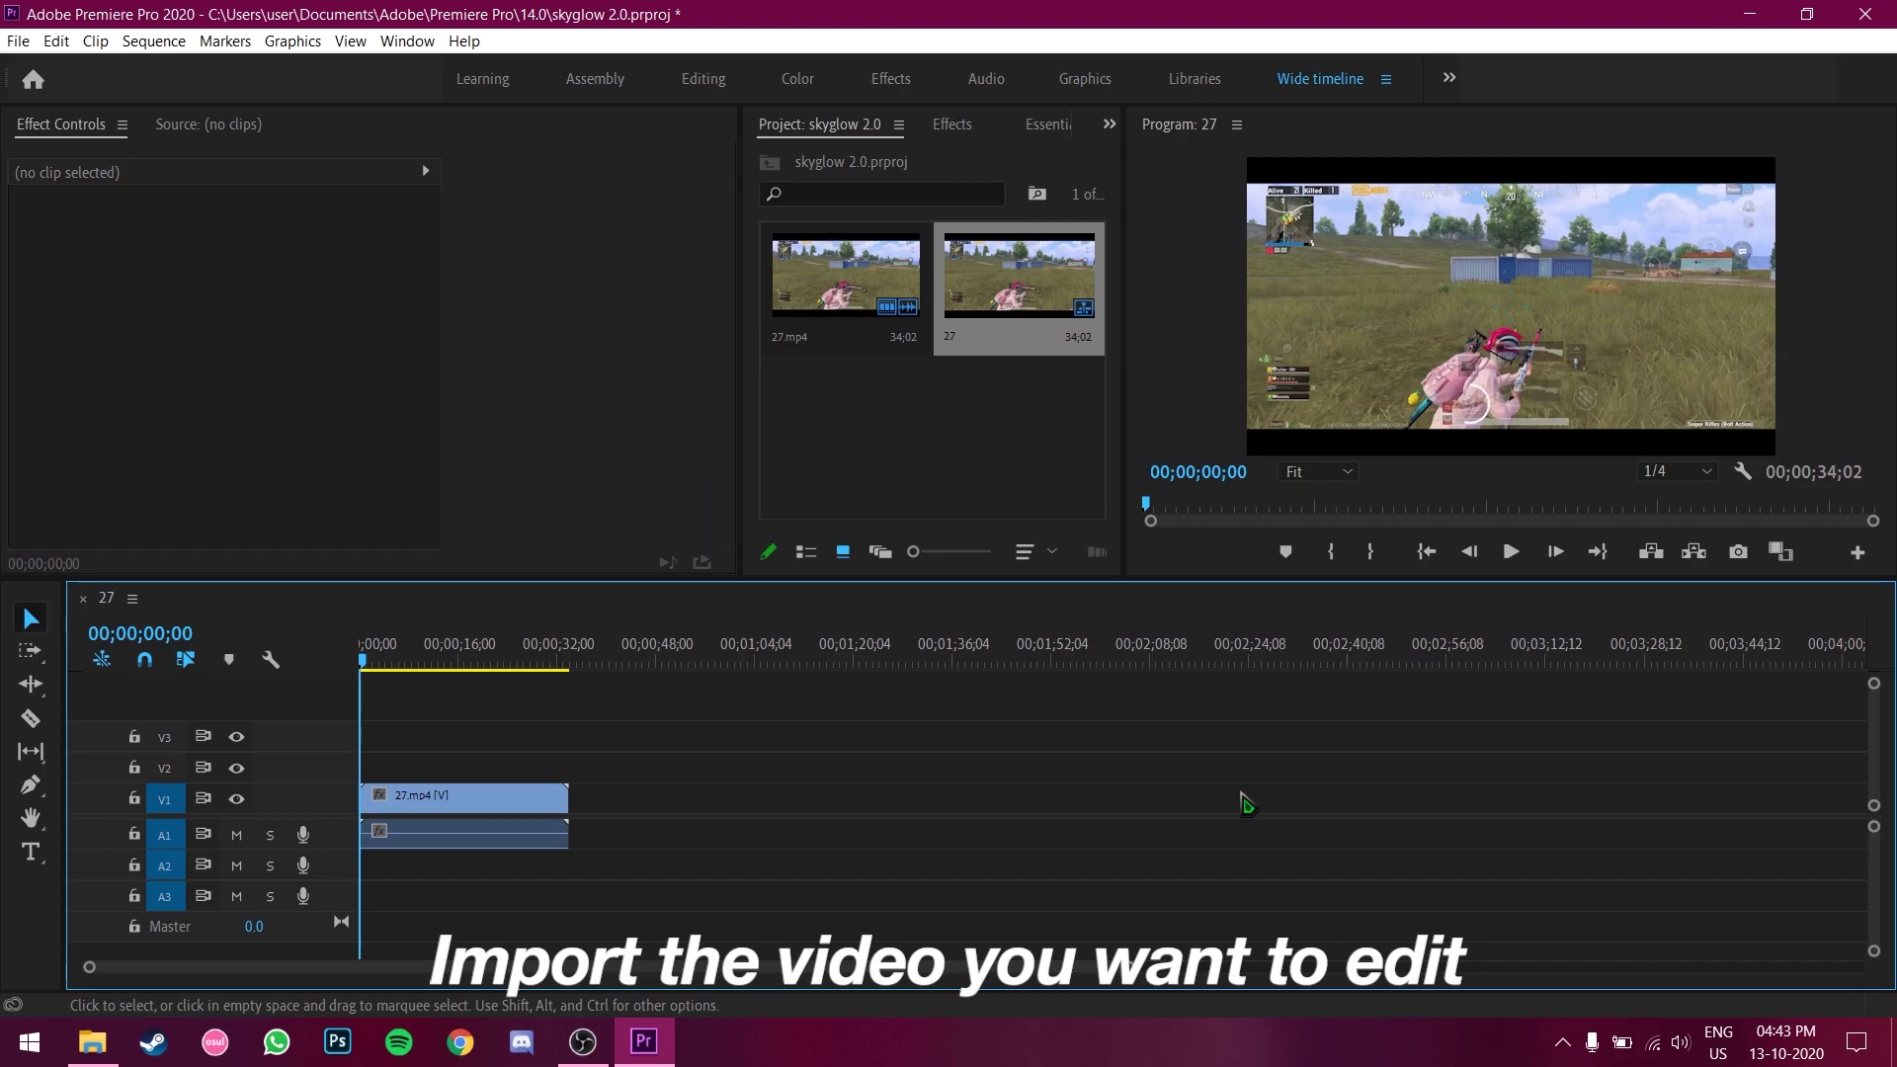
# - Switch sequence 27 to AVCHD 1080p square pixel at 59.94 fps, accepting deletion of previews
pyautogui.click(153, 41)
pyautogui.click(189, 65)
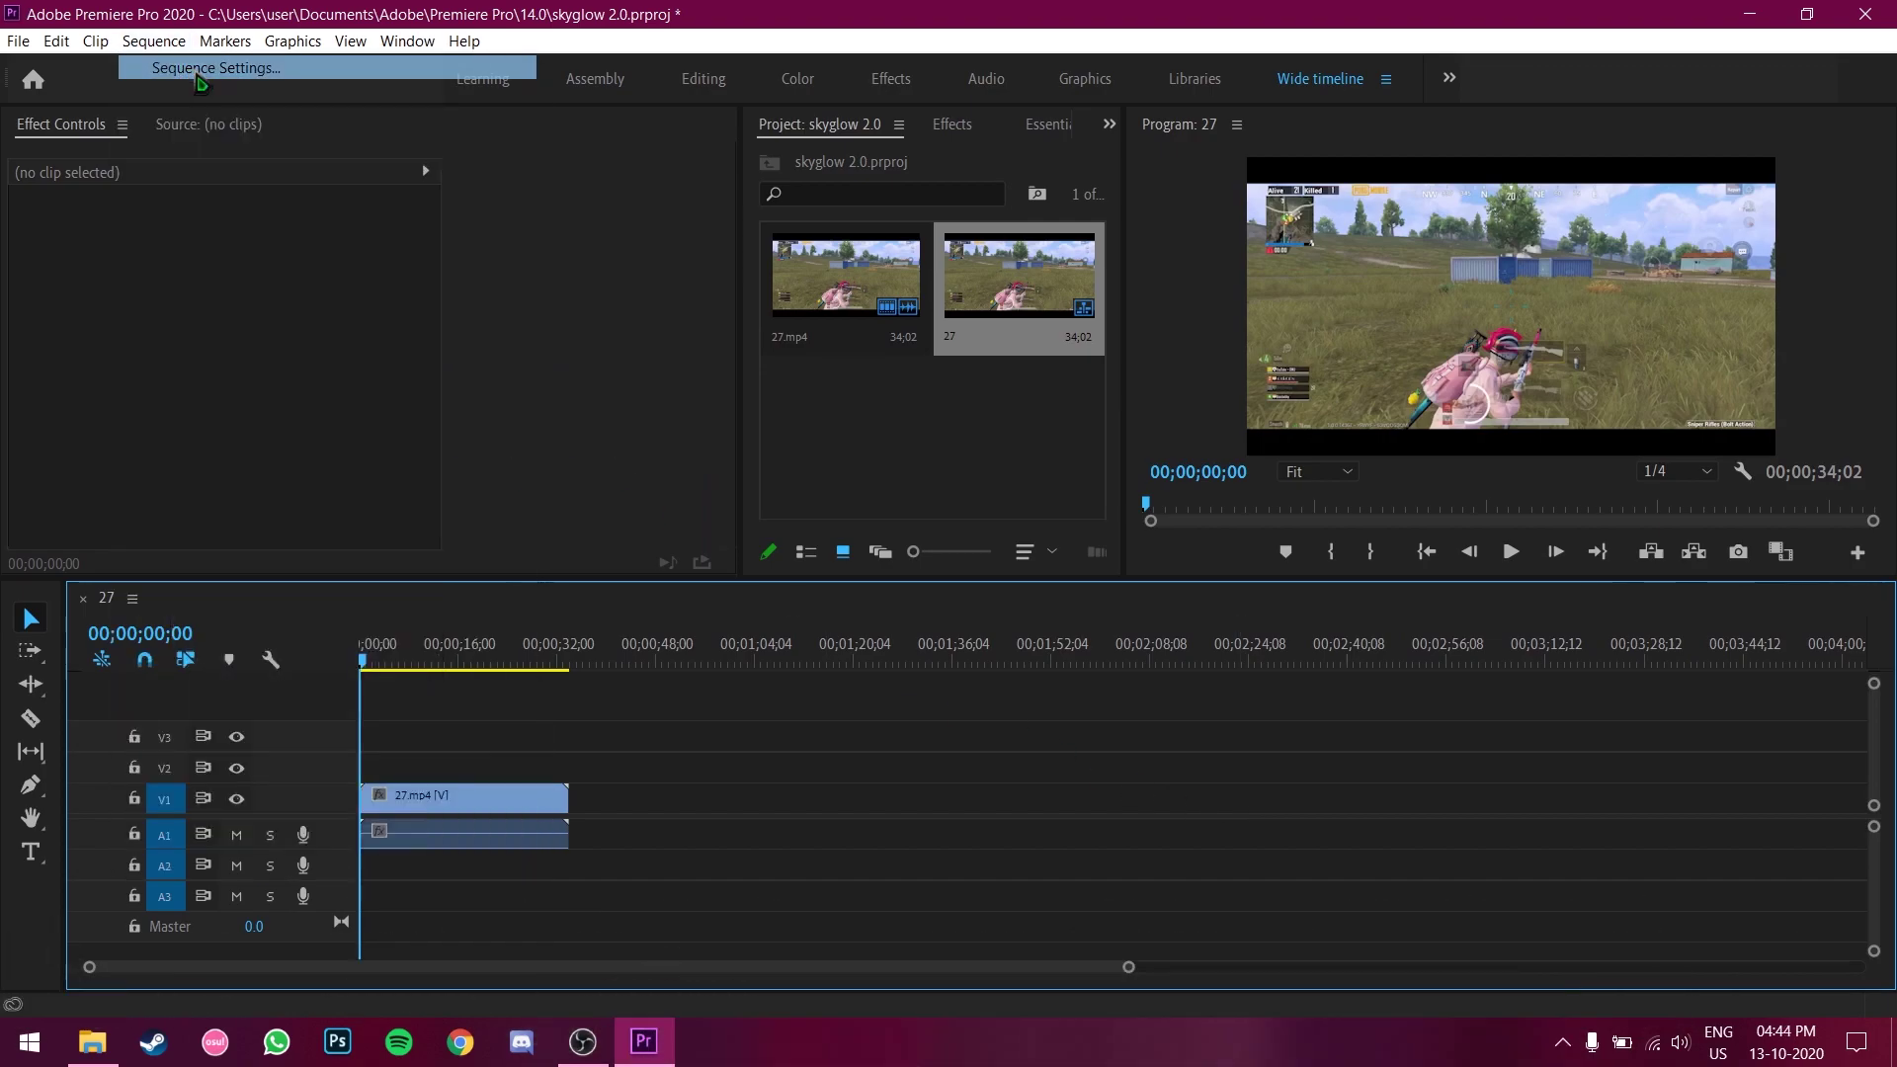
pyautogui.click(935, 109)
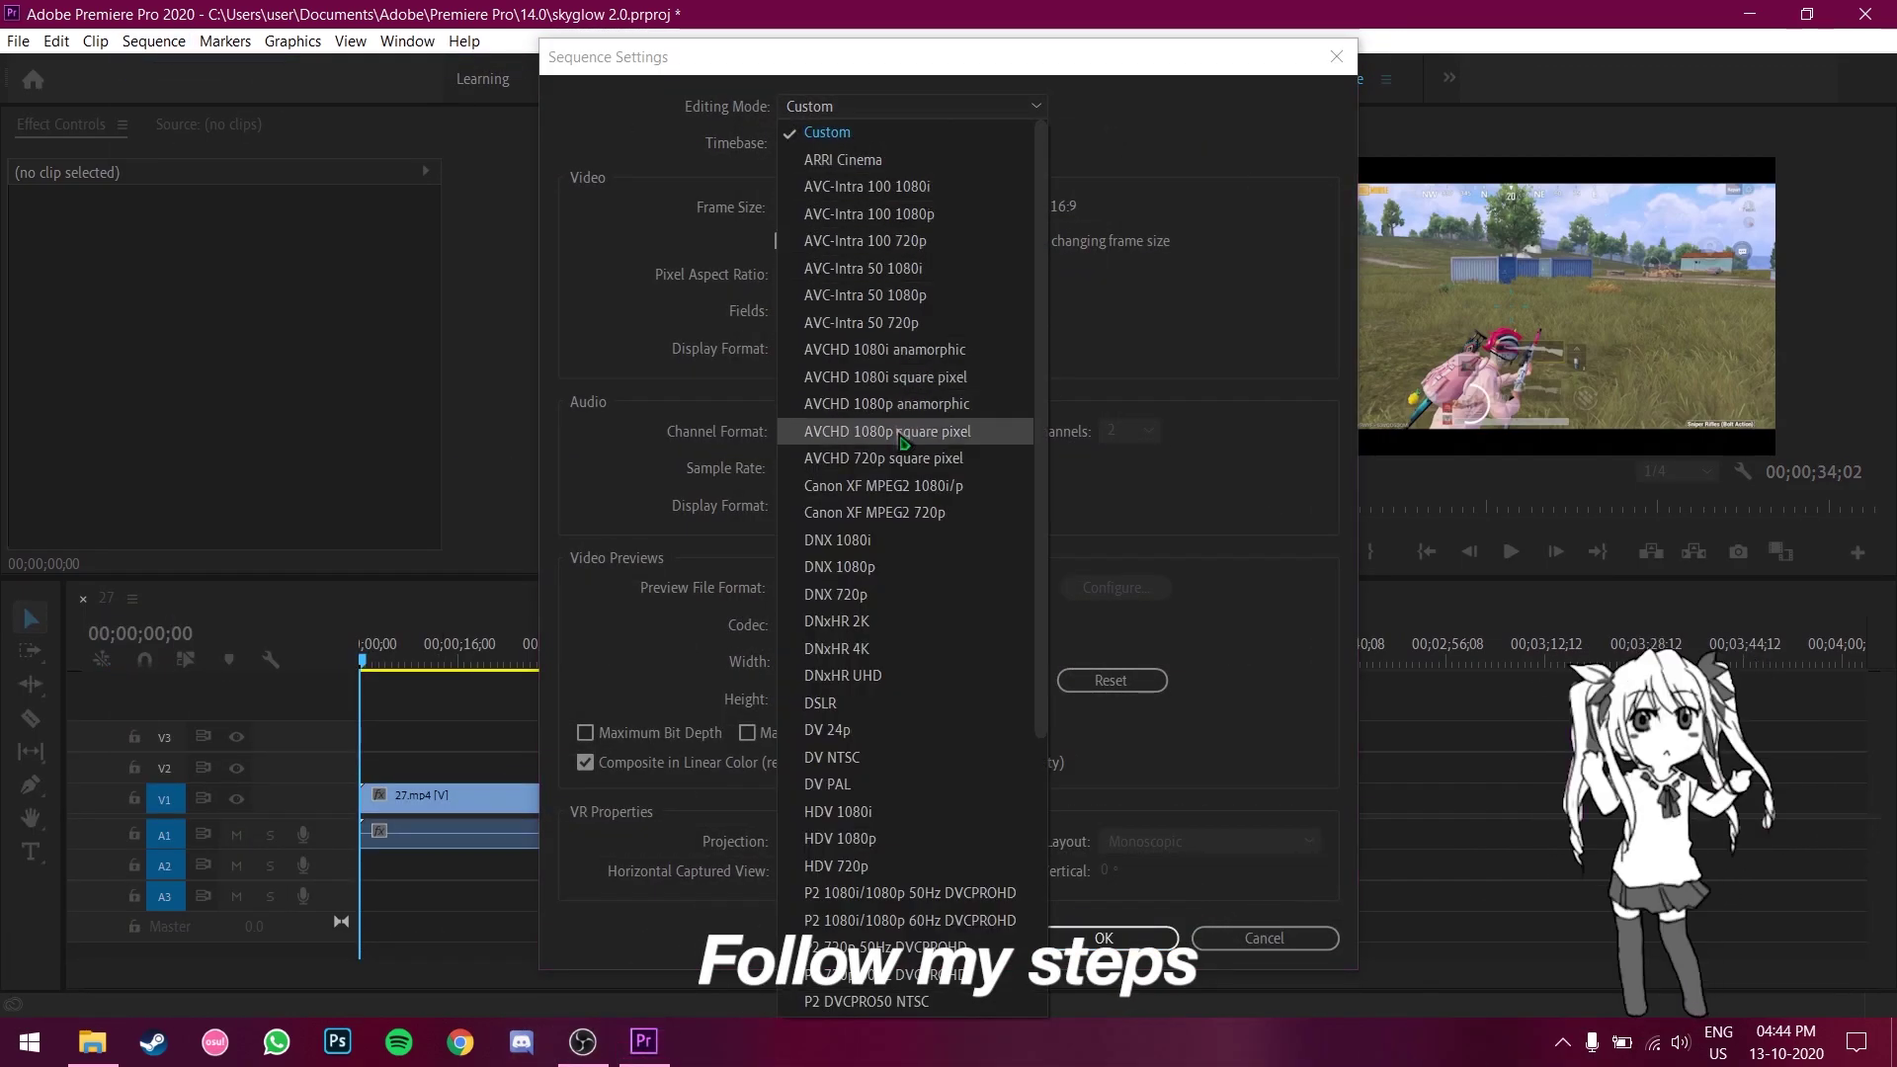
pyautogui.click(901, 435)
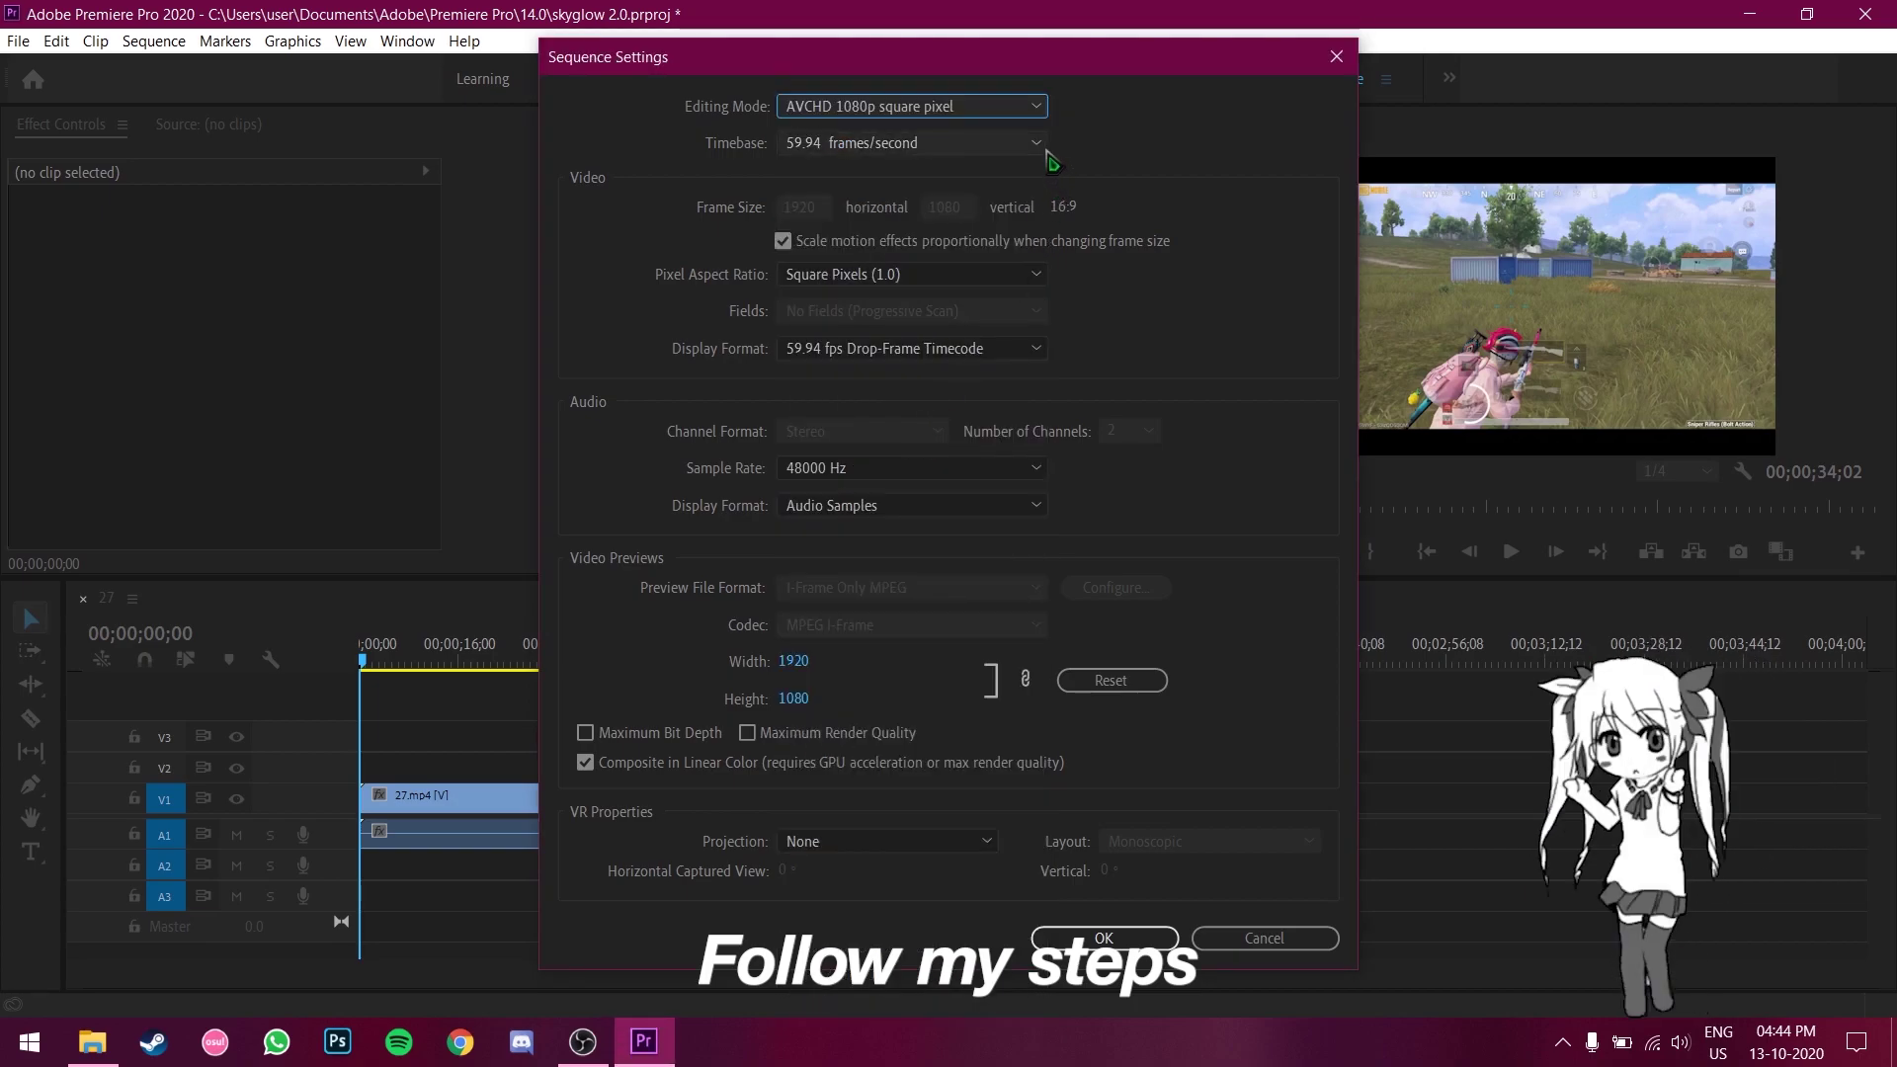
pyautogui.click(939, 143)
pyautogui.click(870, 276)
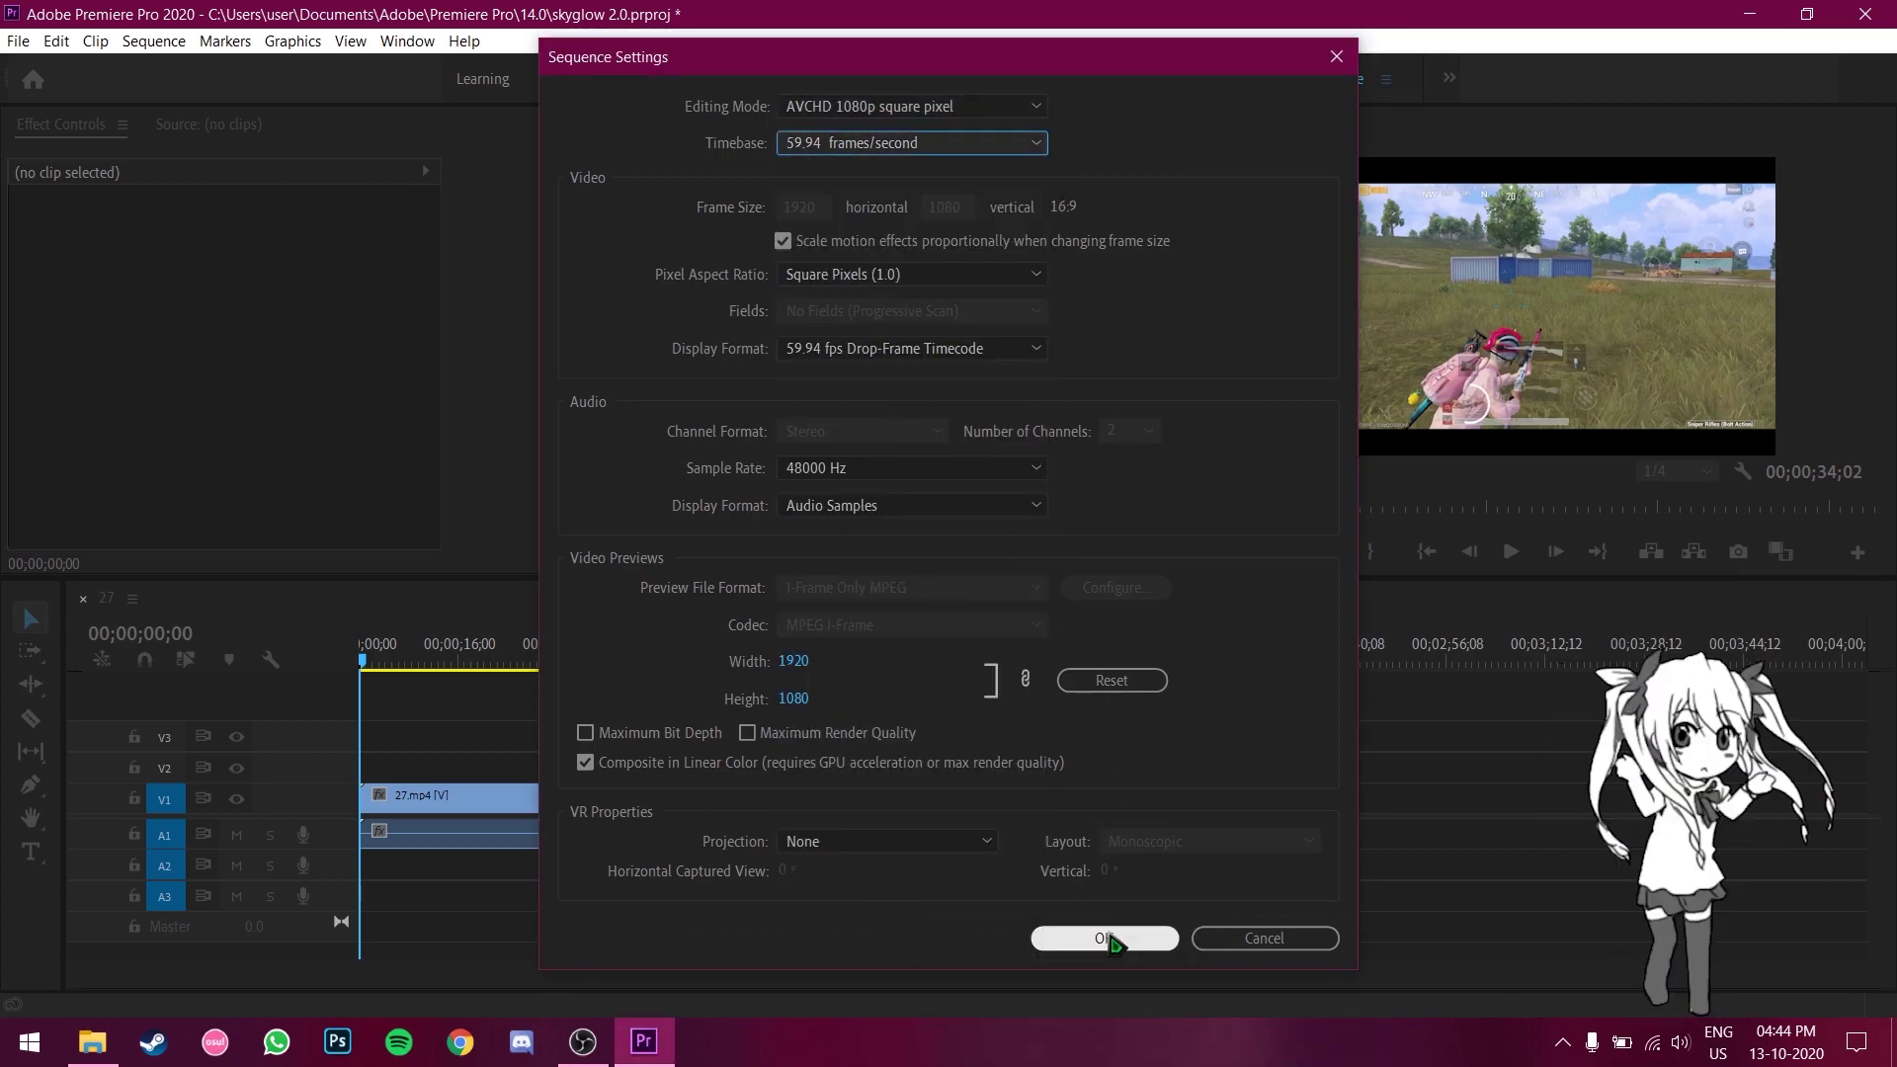
pyautogui.click(1105, 939)
pyautogui.click(1057, 555)
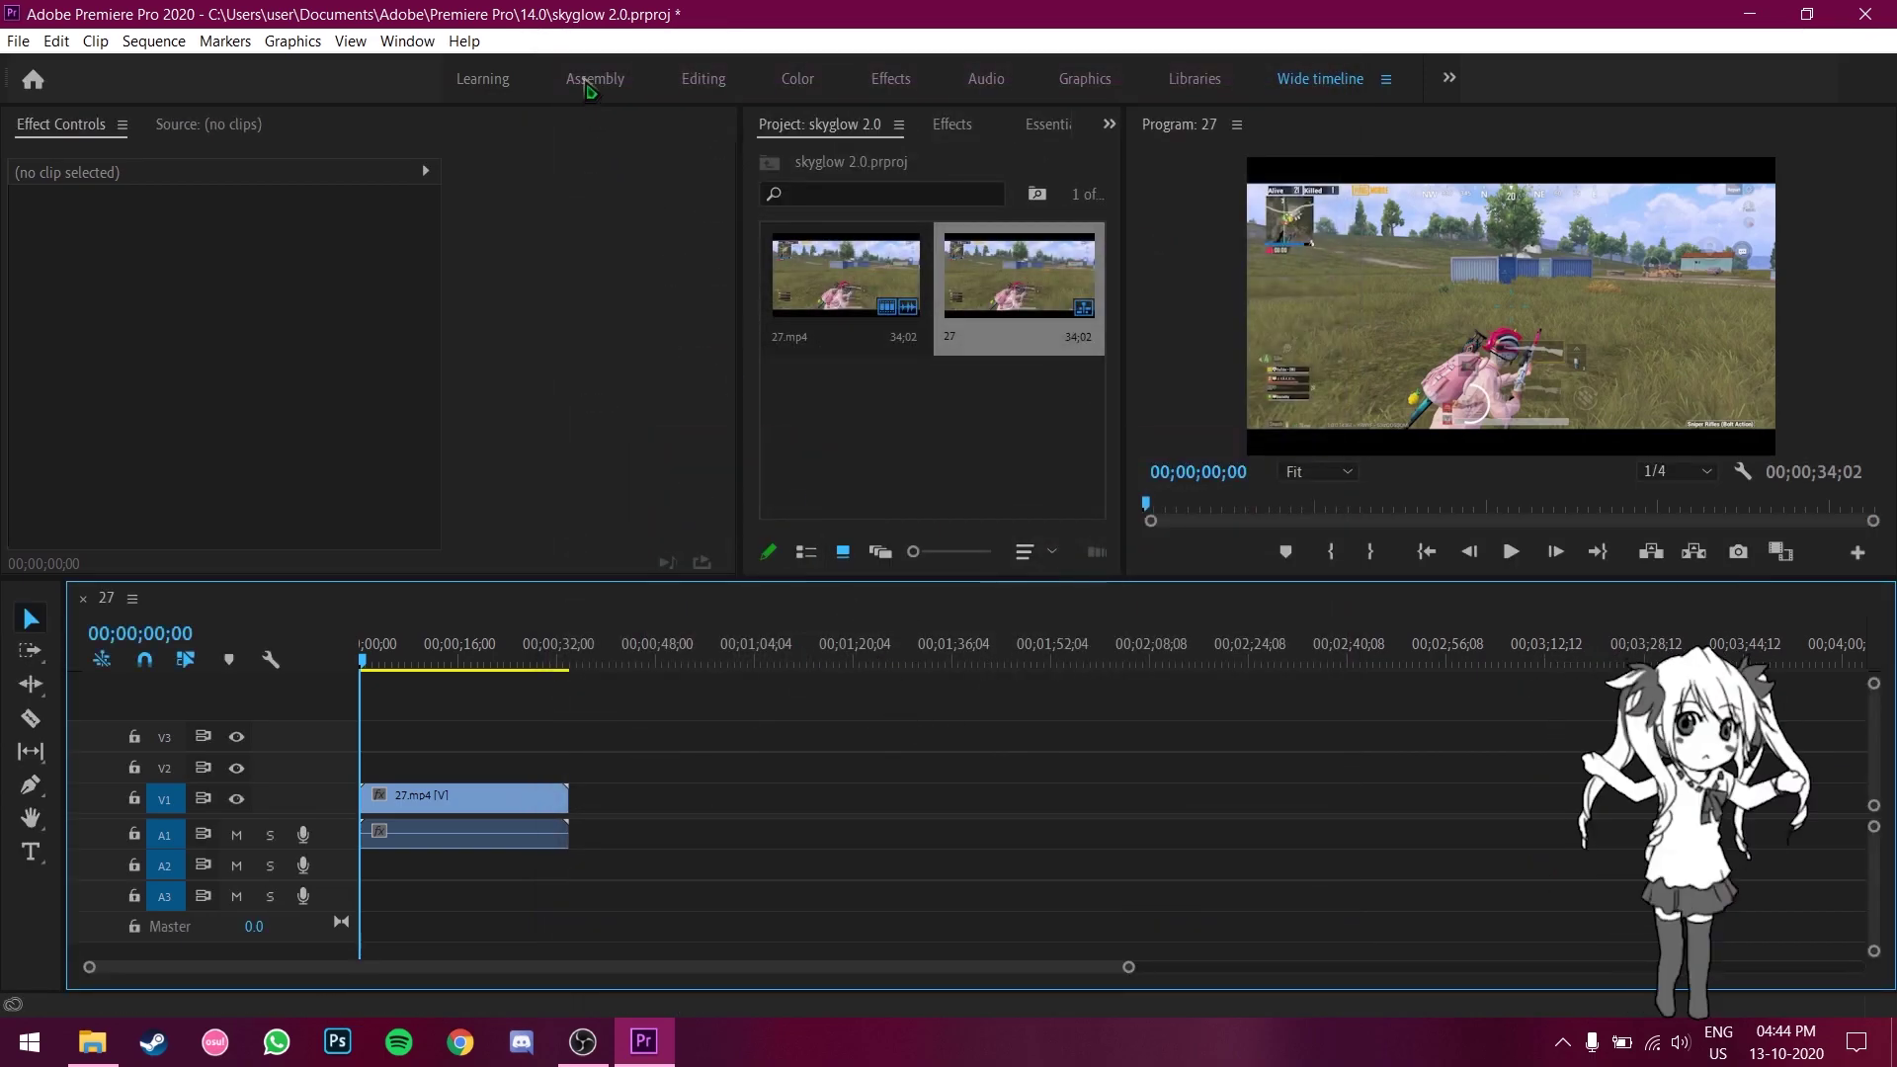
# - Create a new 1920×1080 adjustment layer from the Assembly workspace
pyautogui.click(594, 79)
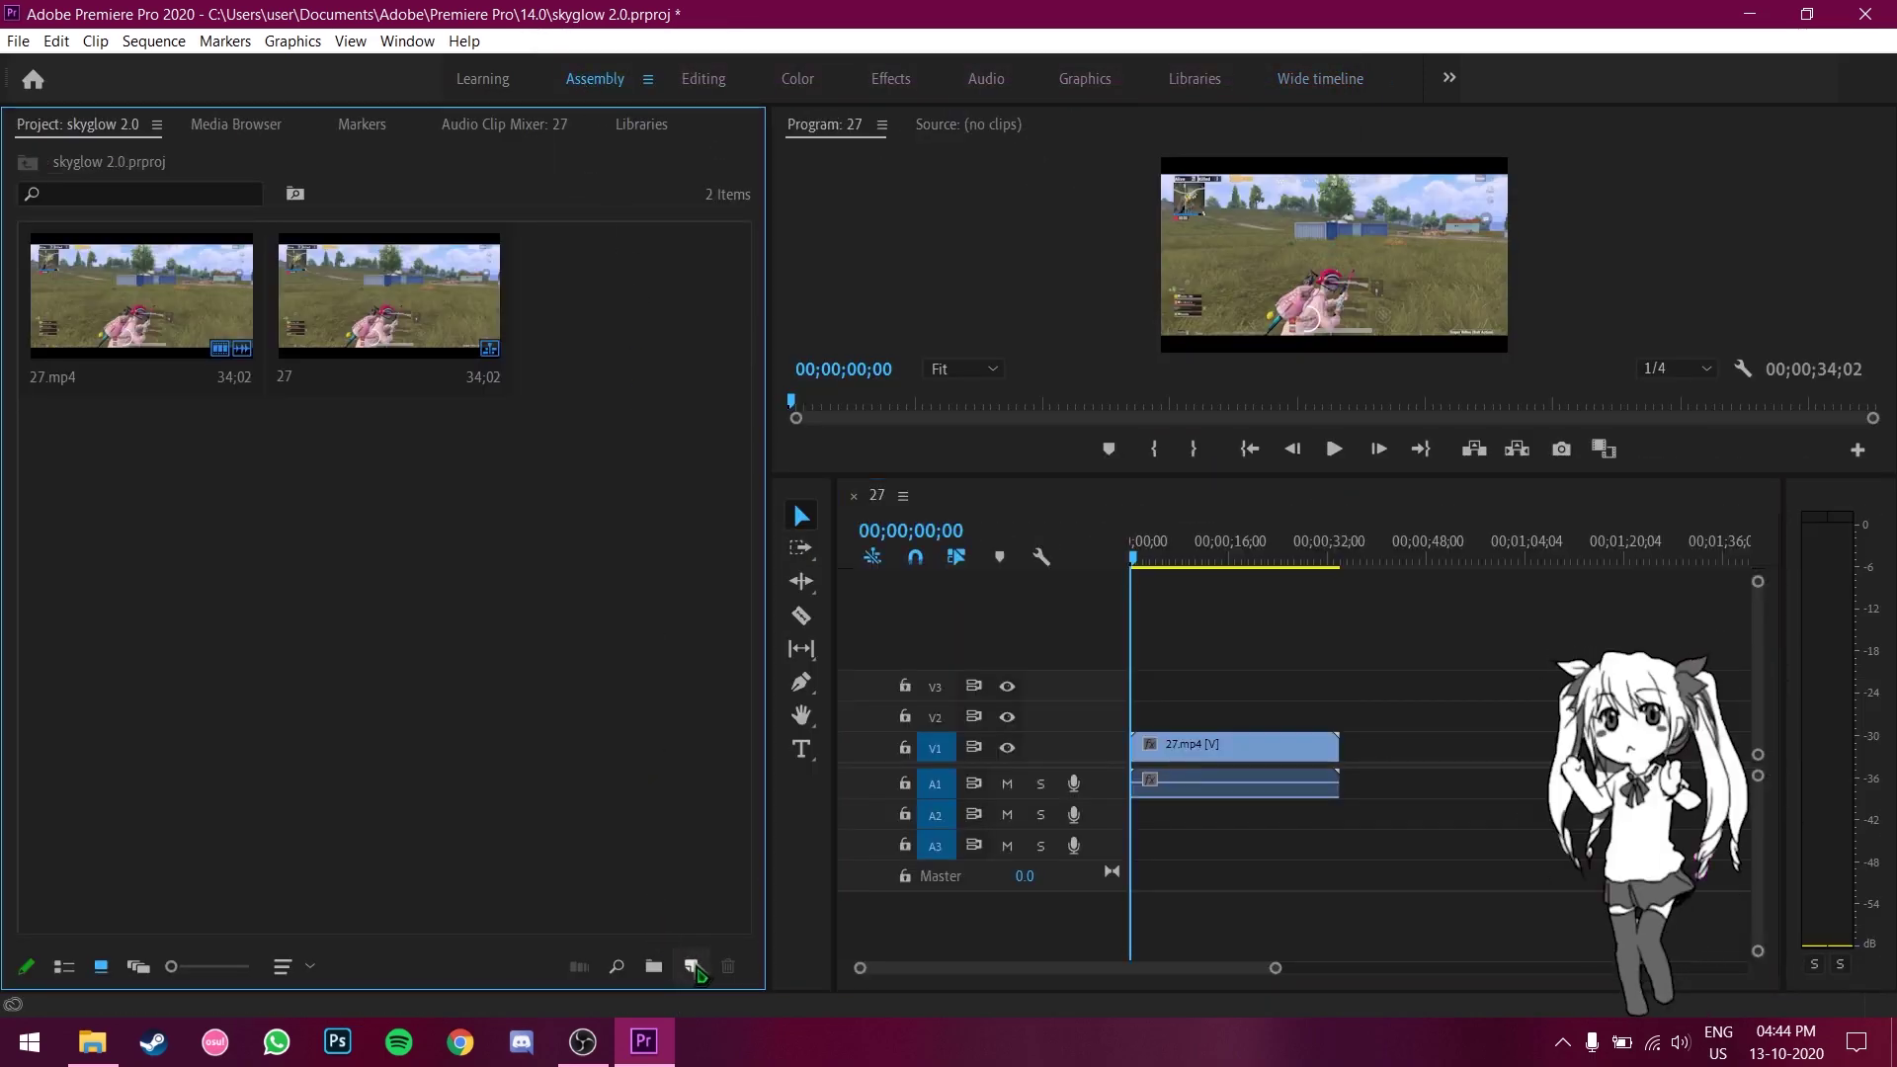
pyautogui.click(691, 966)
pyautogui.click(743, 743)
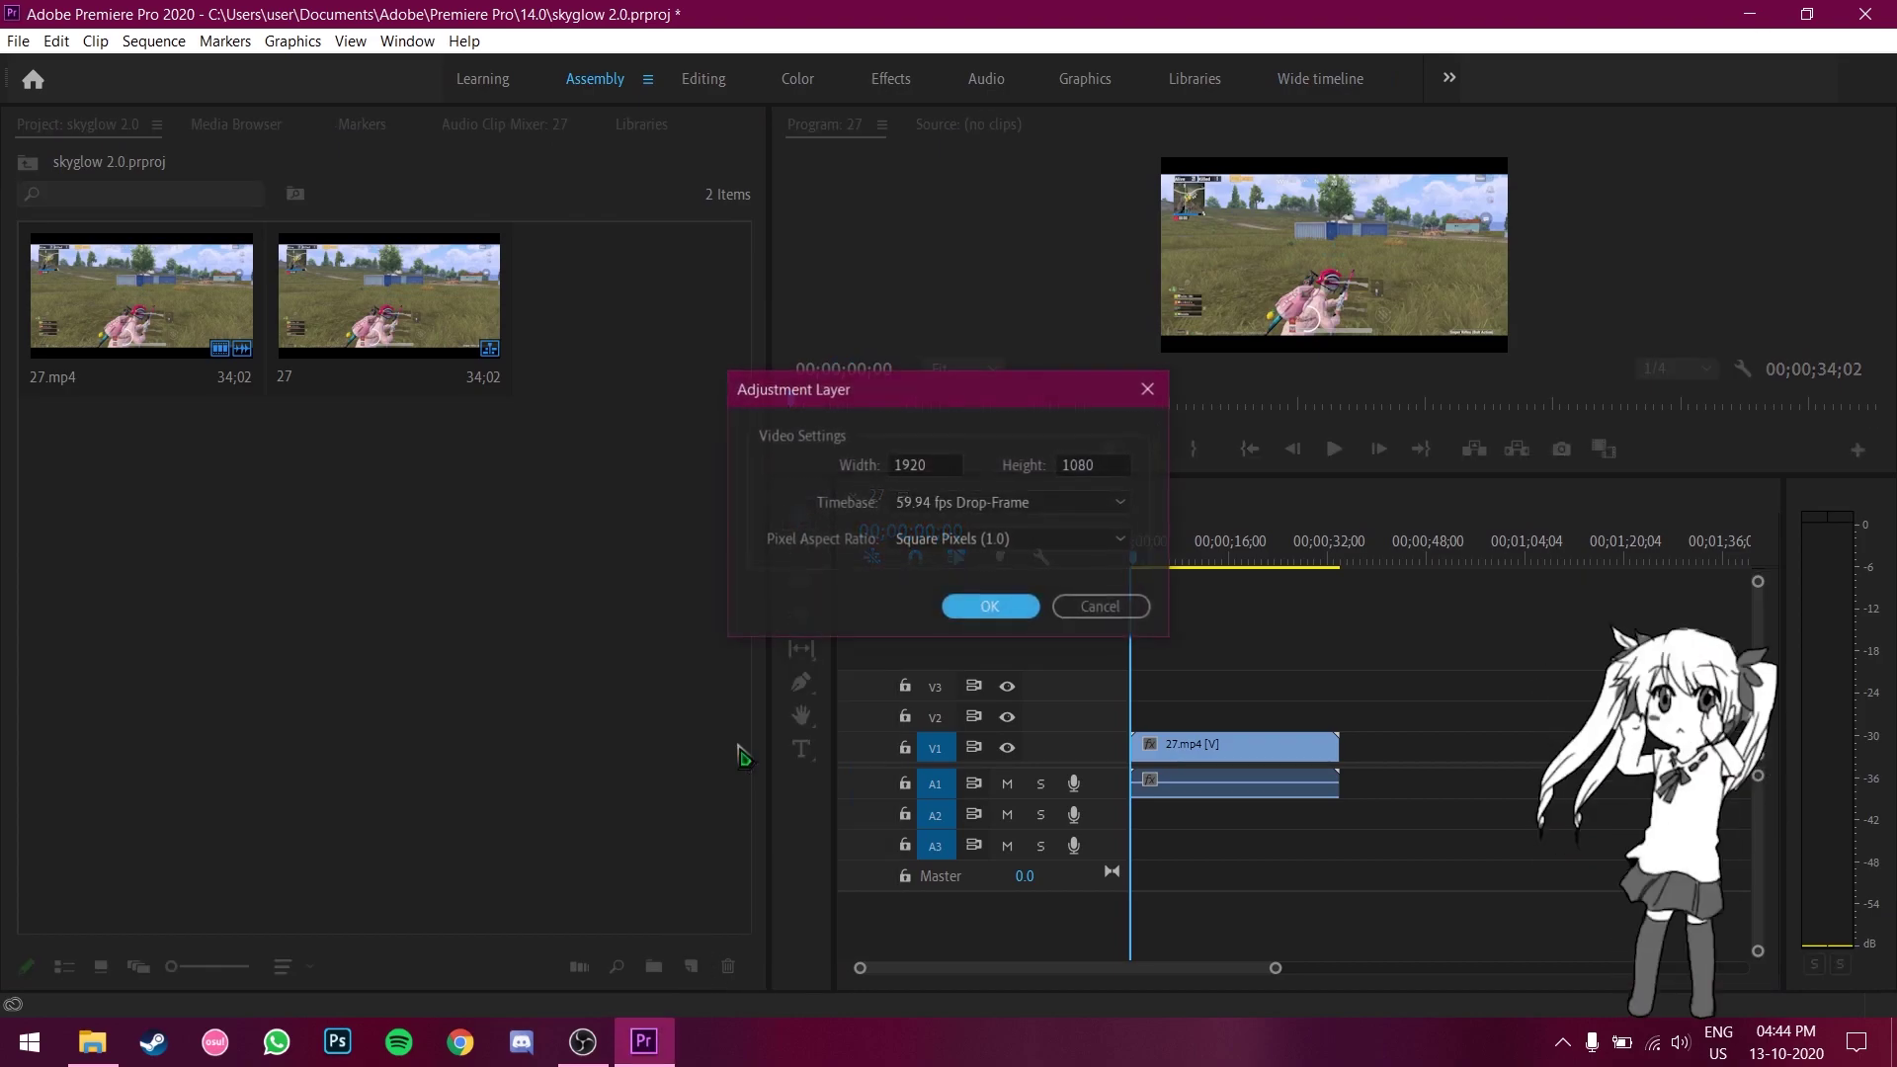
pyautogui.click(990, 607)
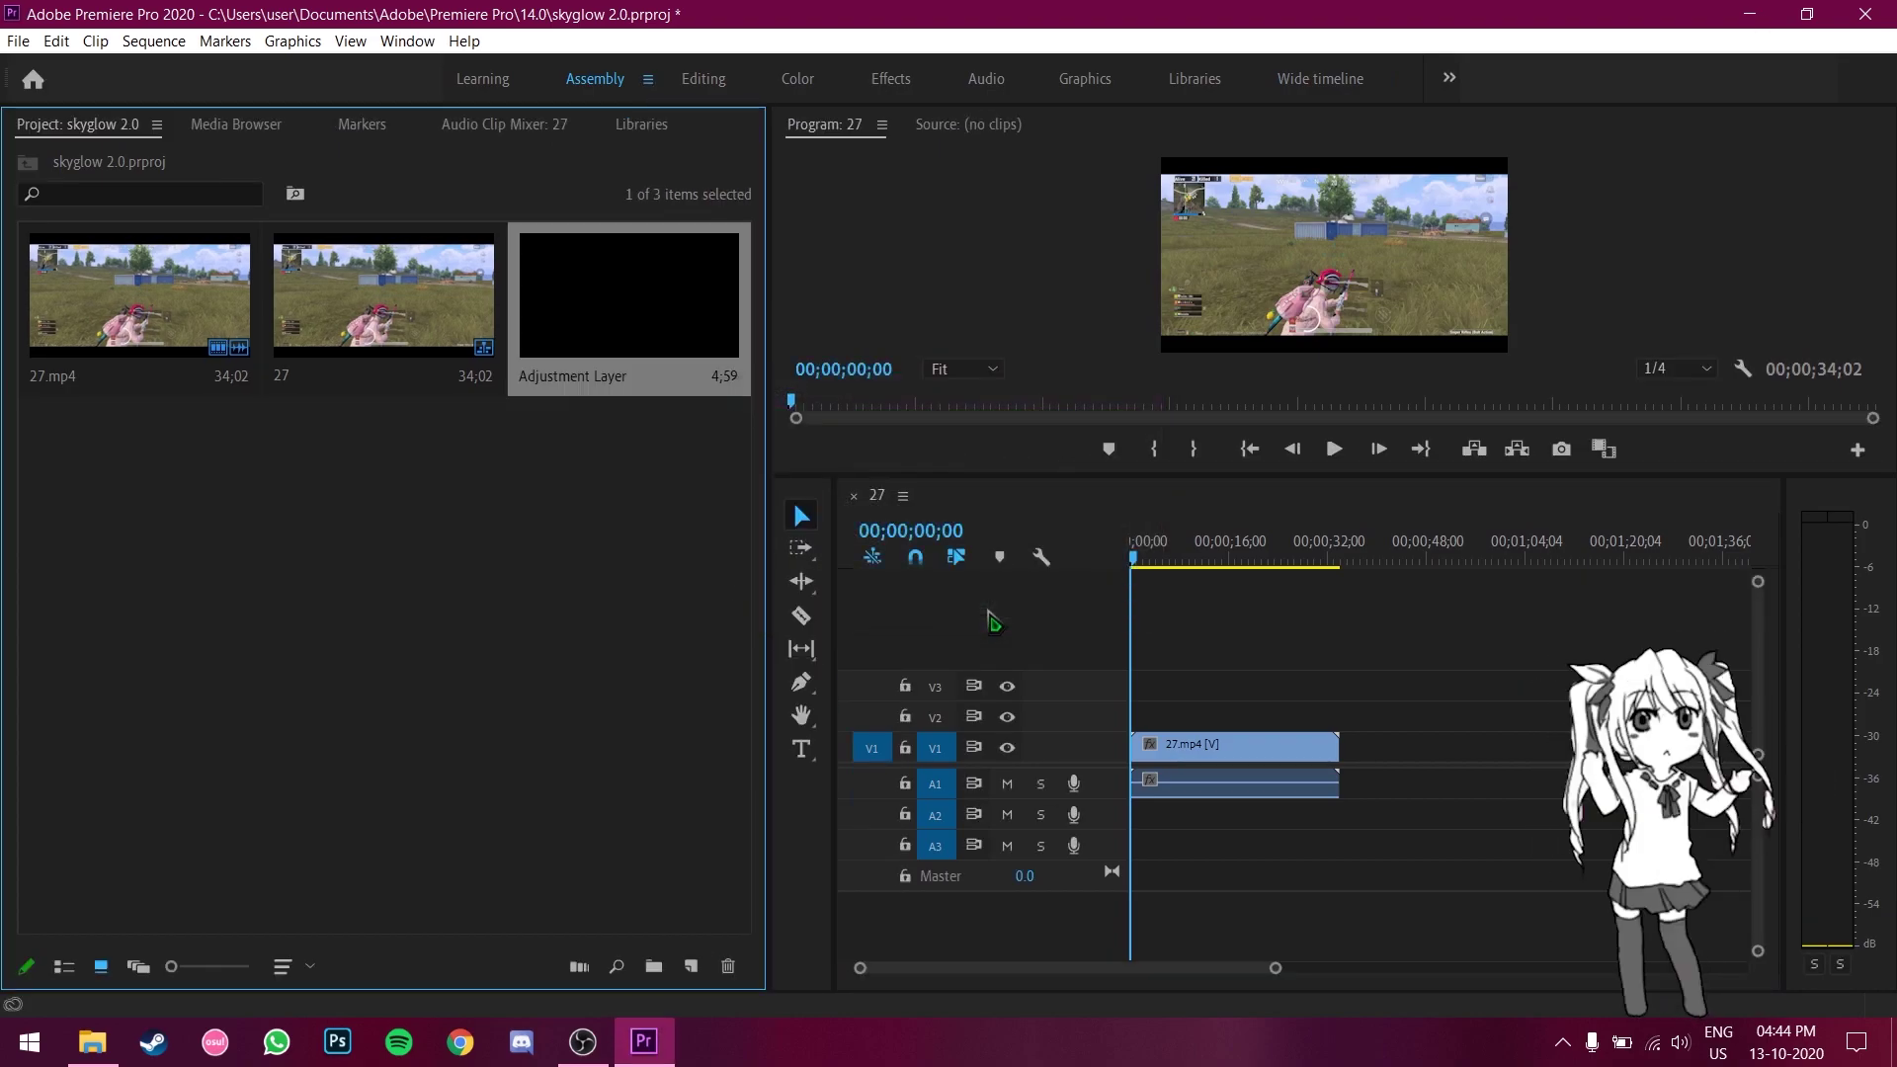
# - Stack copies of the adjustment layer on tracks V2, V3 and V4 at the sequence start
pyautogui.moveTo(875, 456)
pyautogui.mouseDown()
pyautogui.moveTo(1118, 680)
pyautogui.moveTo(1136, 719)
pyautogui.mouseUp()
pyautogui.moveTo(652, 375)
pyautogui.mouseDown()
pyautogui.moveTo(1173, 660)
pyautogui.moveTo(1131, 692)
pyautogui.mouseUp()
pyautogui.moveTo(642, 334)
pyautogui.mouseDown()
pyautogui.moveTo(1154, 634)
pyautogui.moveTo(1134, 647)
pyautogui.mouseUp()
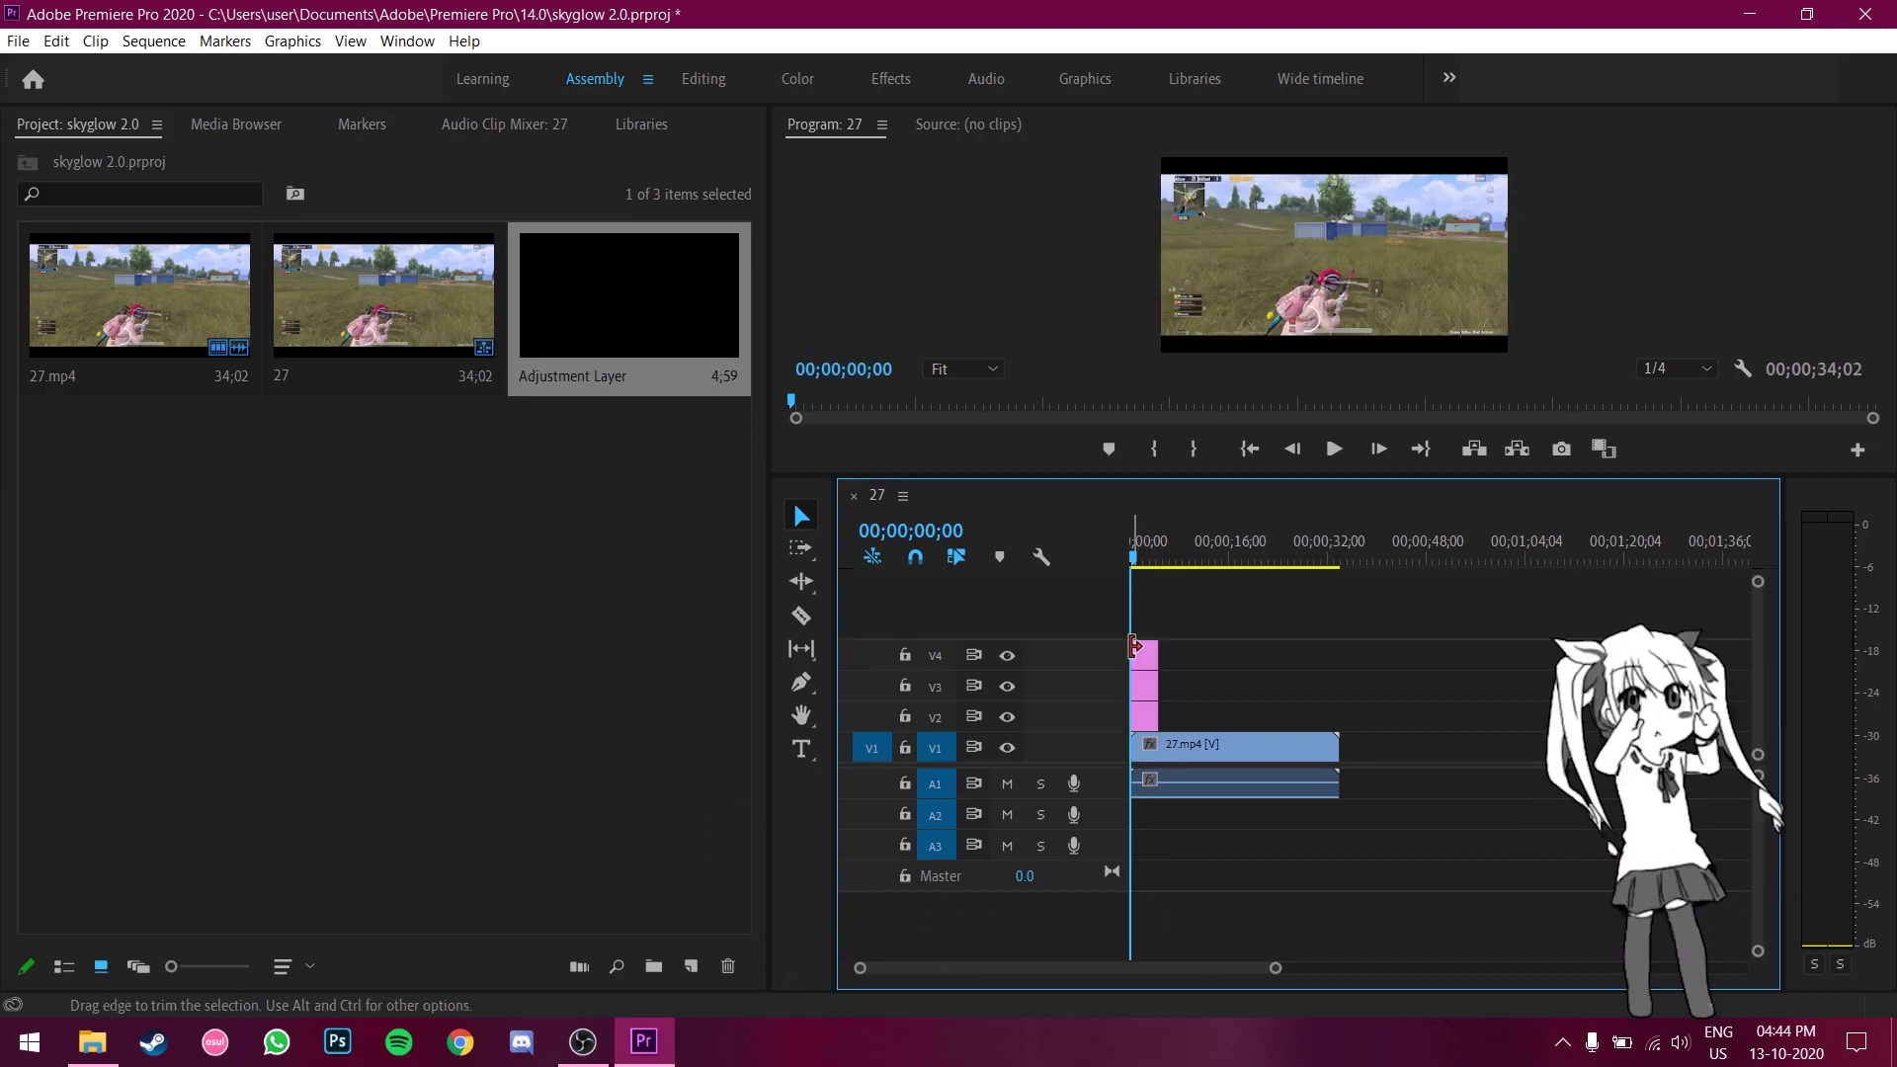
pyautogui.click(1305, 92)
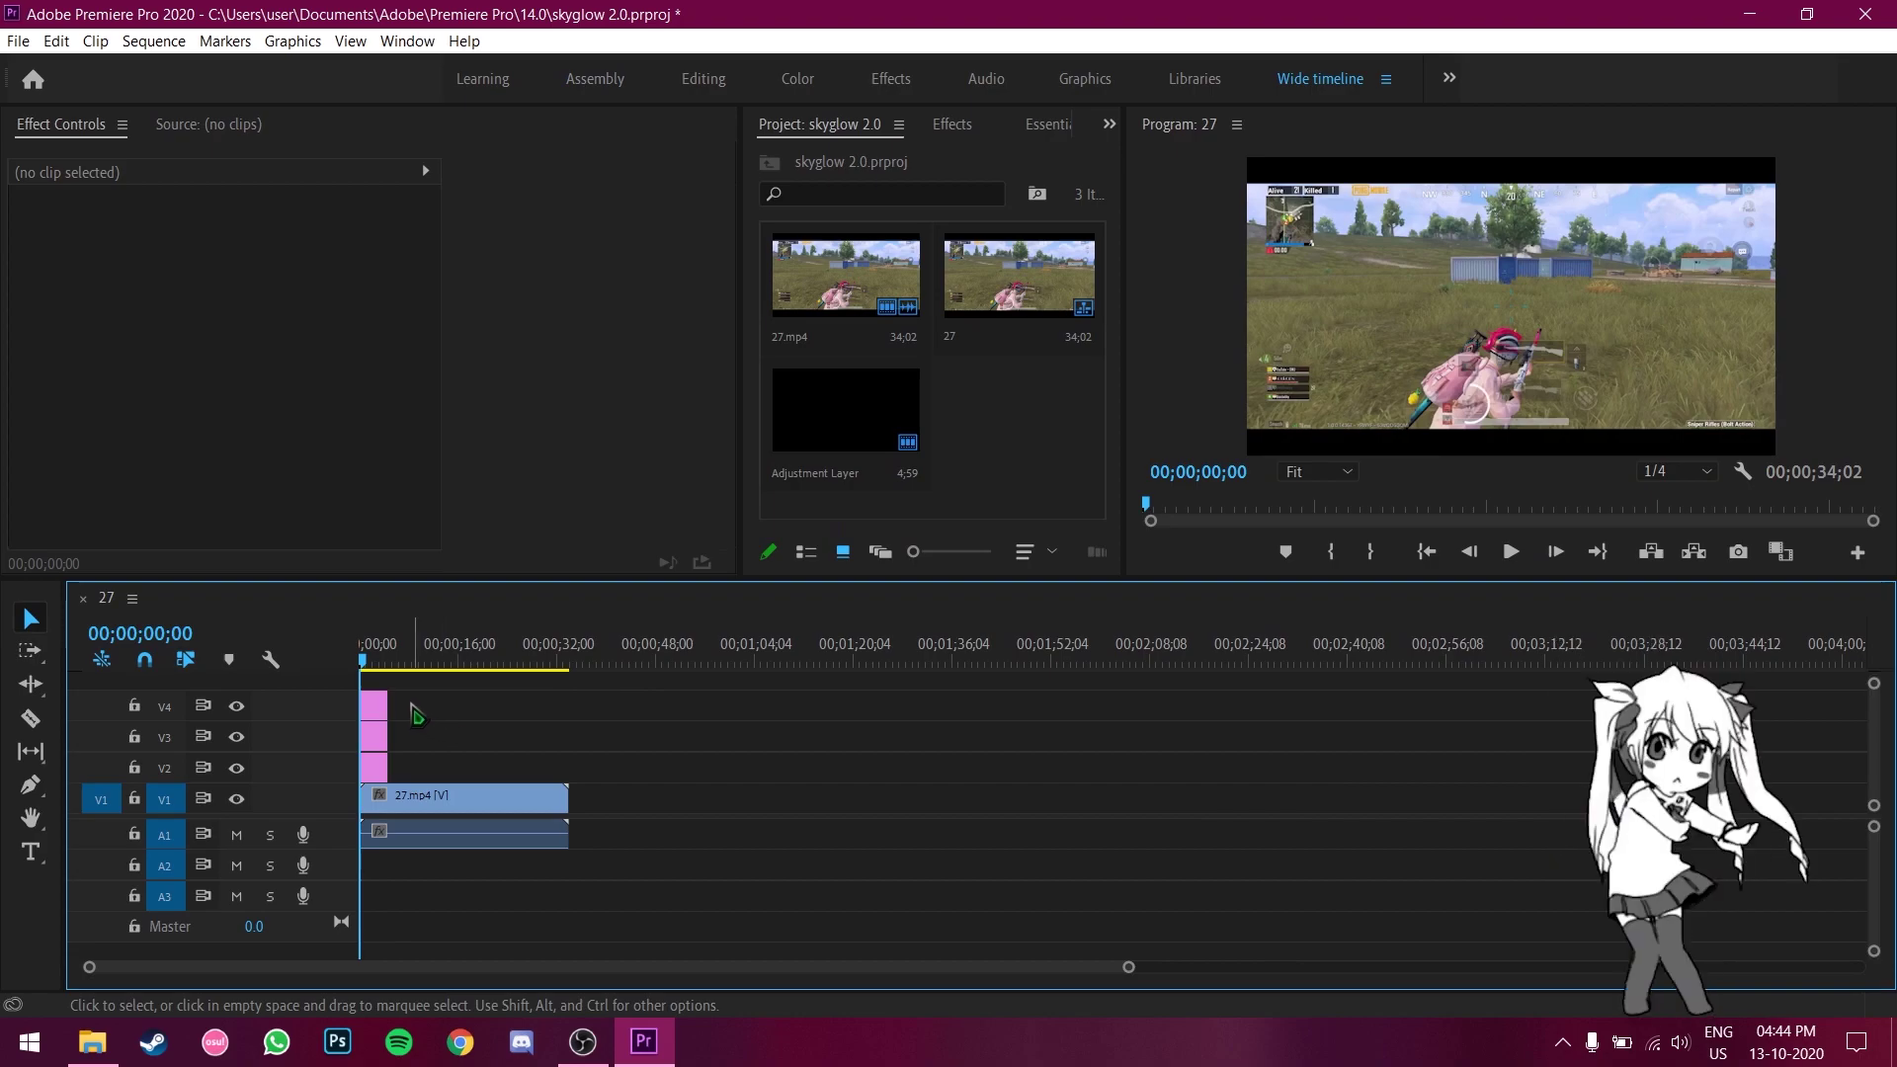
# - Stretch all three adjustment layers to a 00;00;34;02 duration, matching the full 27.mp4 clip
pyautogui.moveTo(389, 745)
pyautogui.mouseDown()
pyautogui.moveTo(376, 767)
pyautogui.moveTo(658, 766)
pyautogui.mouseUp()
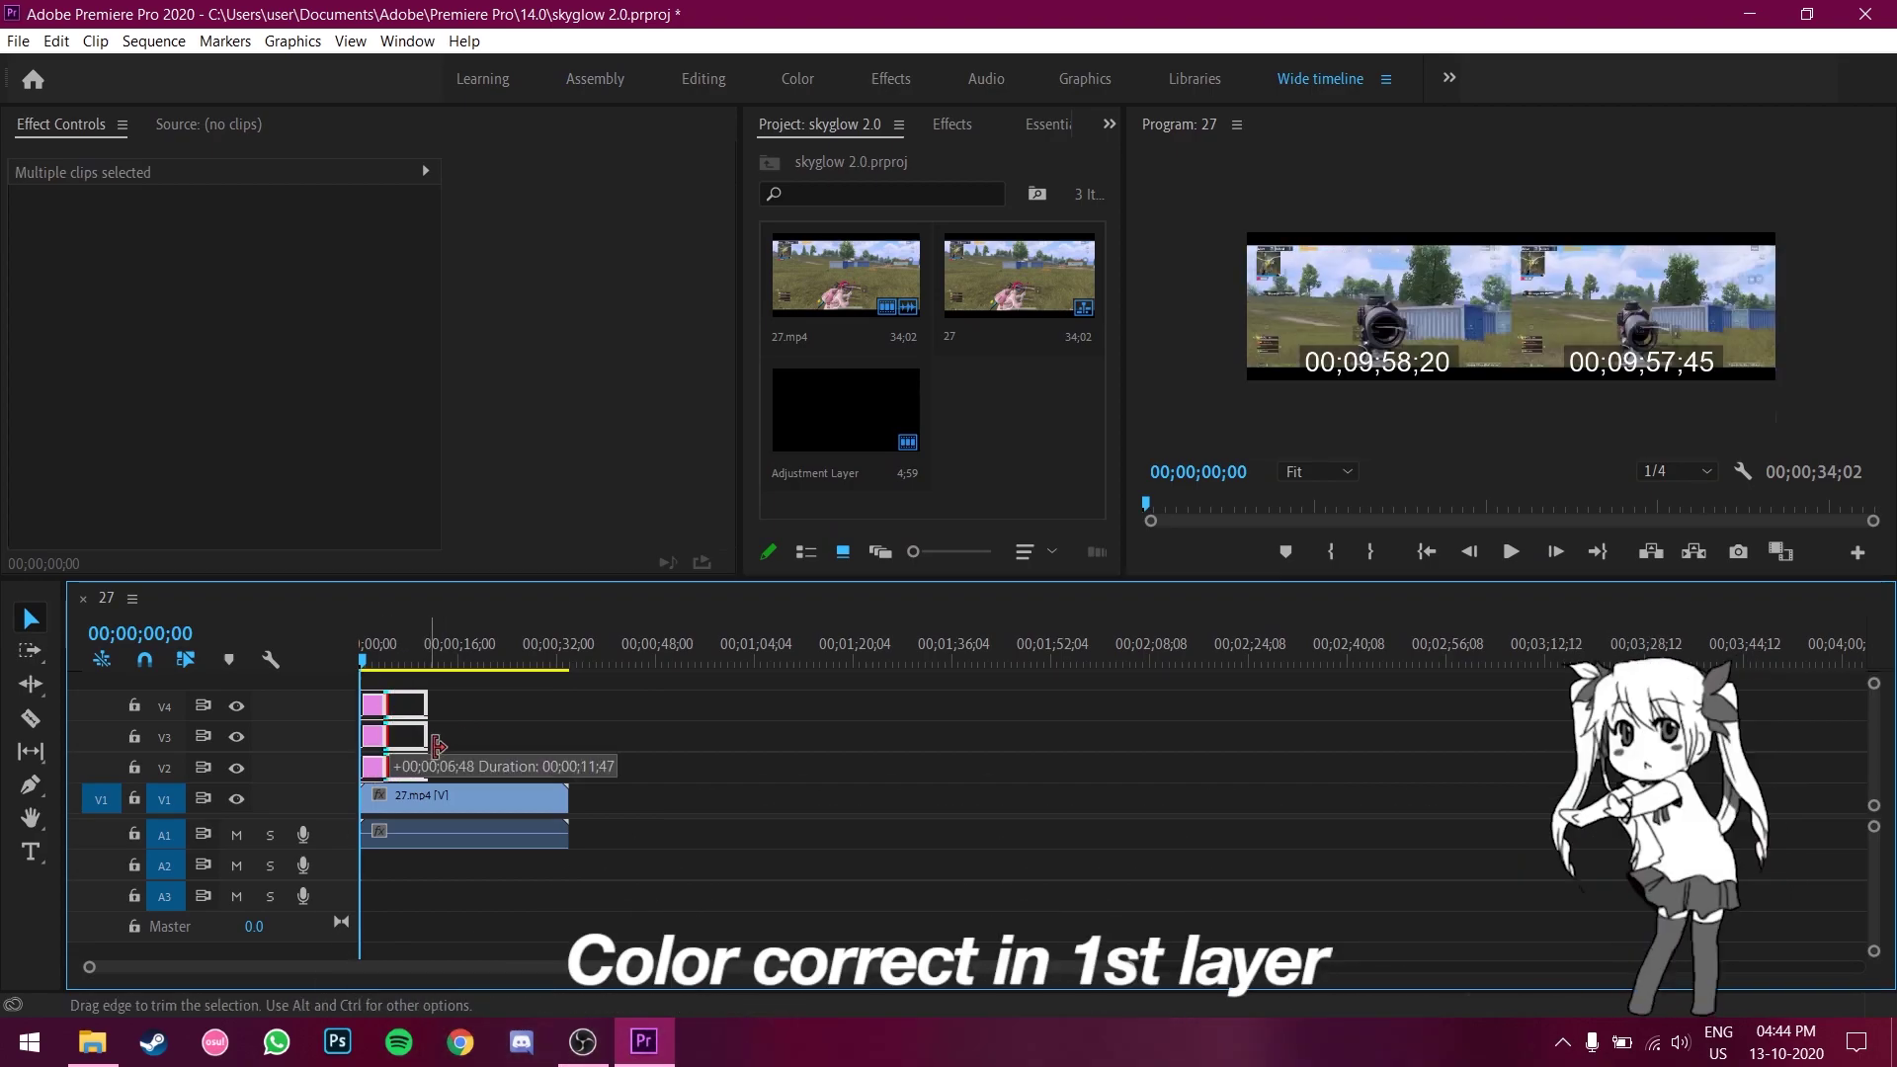
pyautogui.click(668, 765)
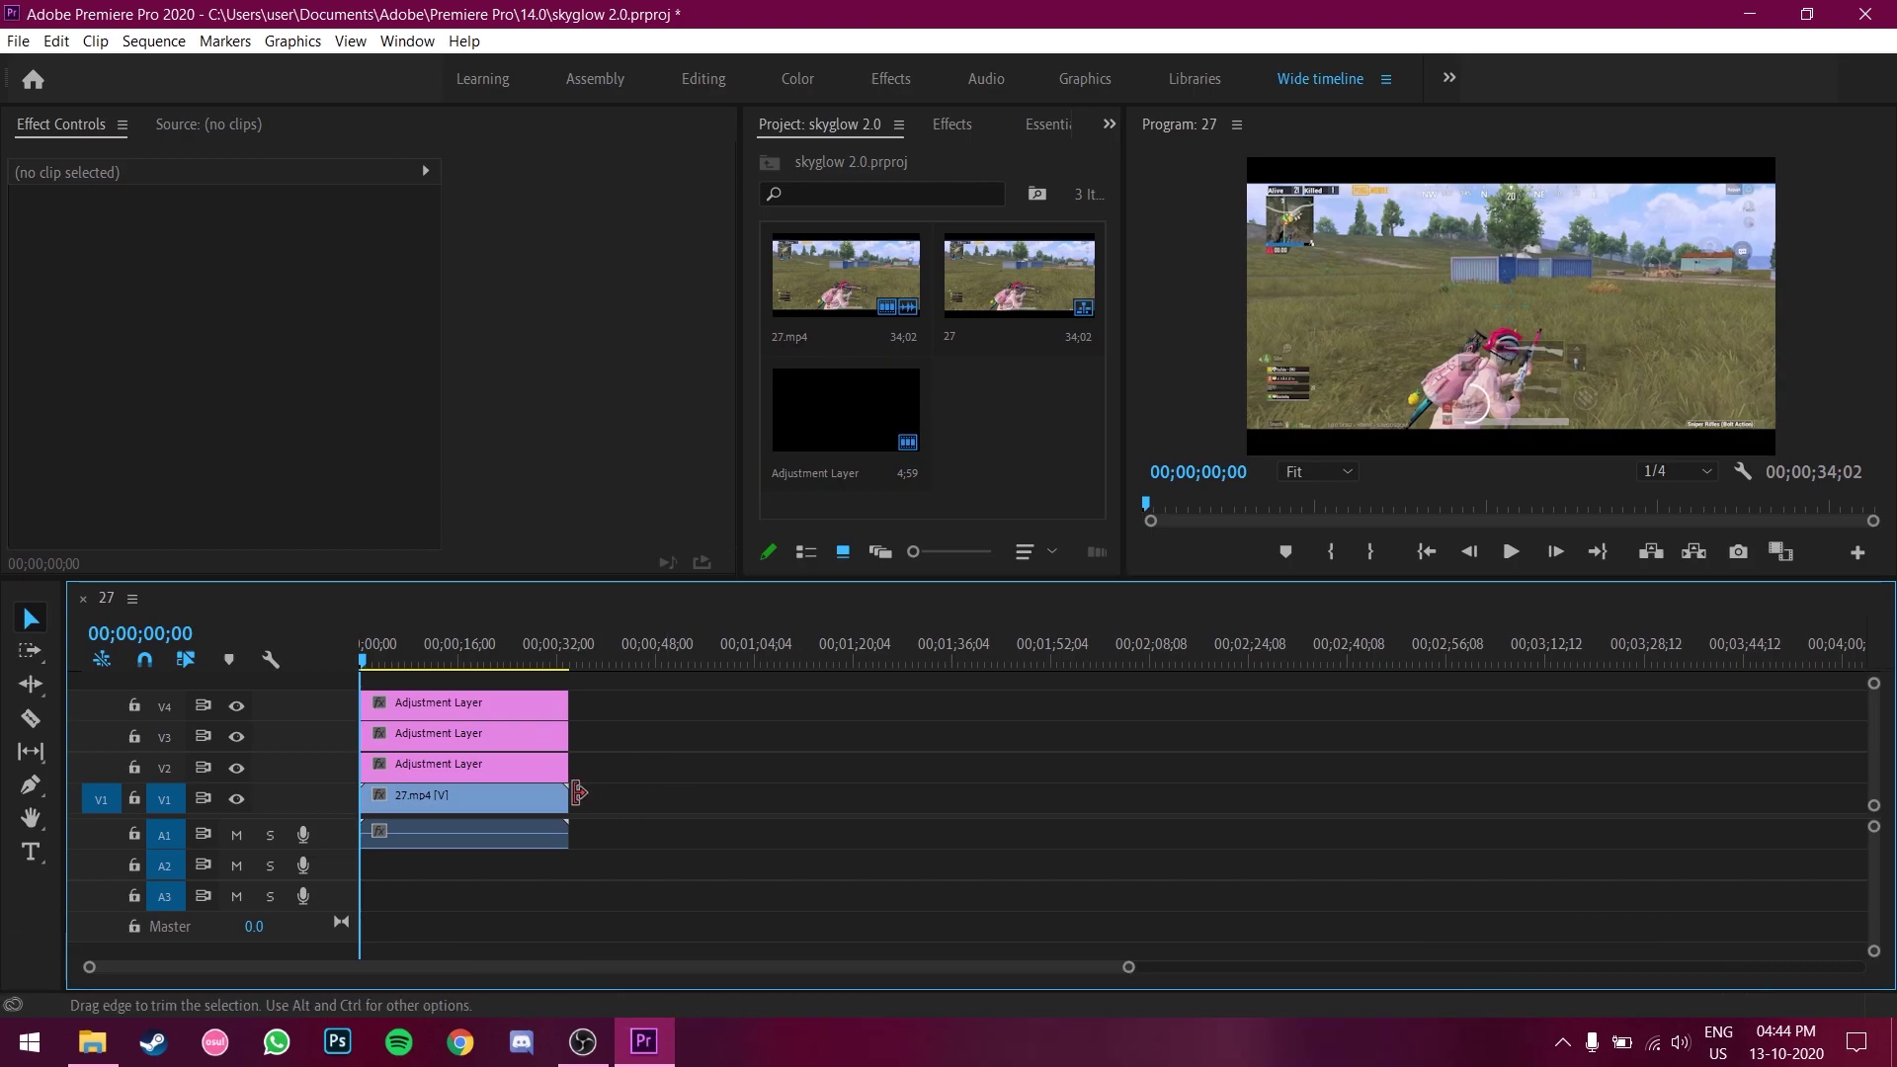
pyautogui.click(493, 774)
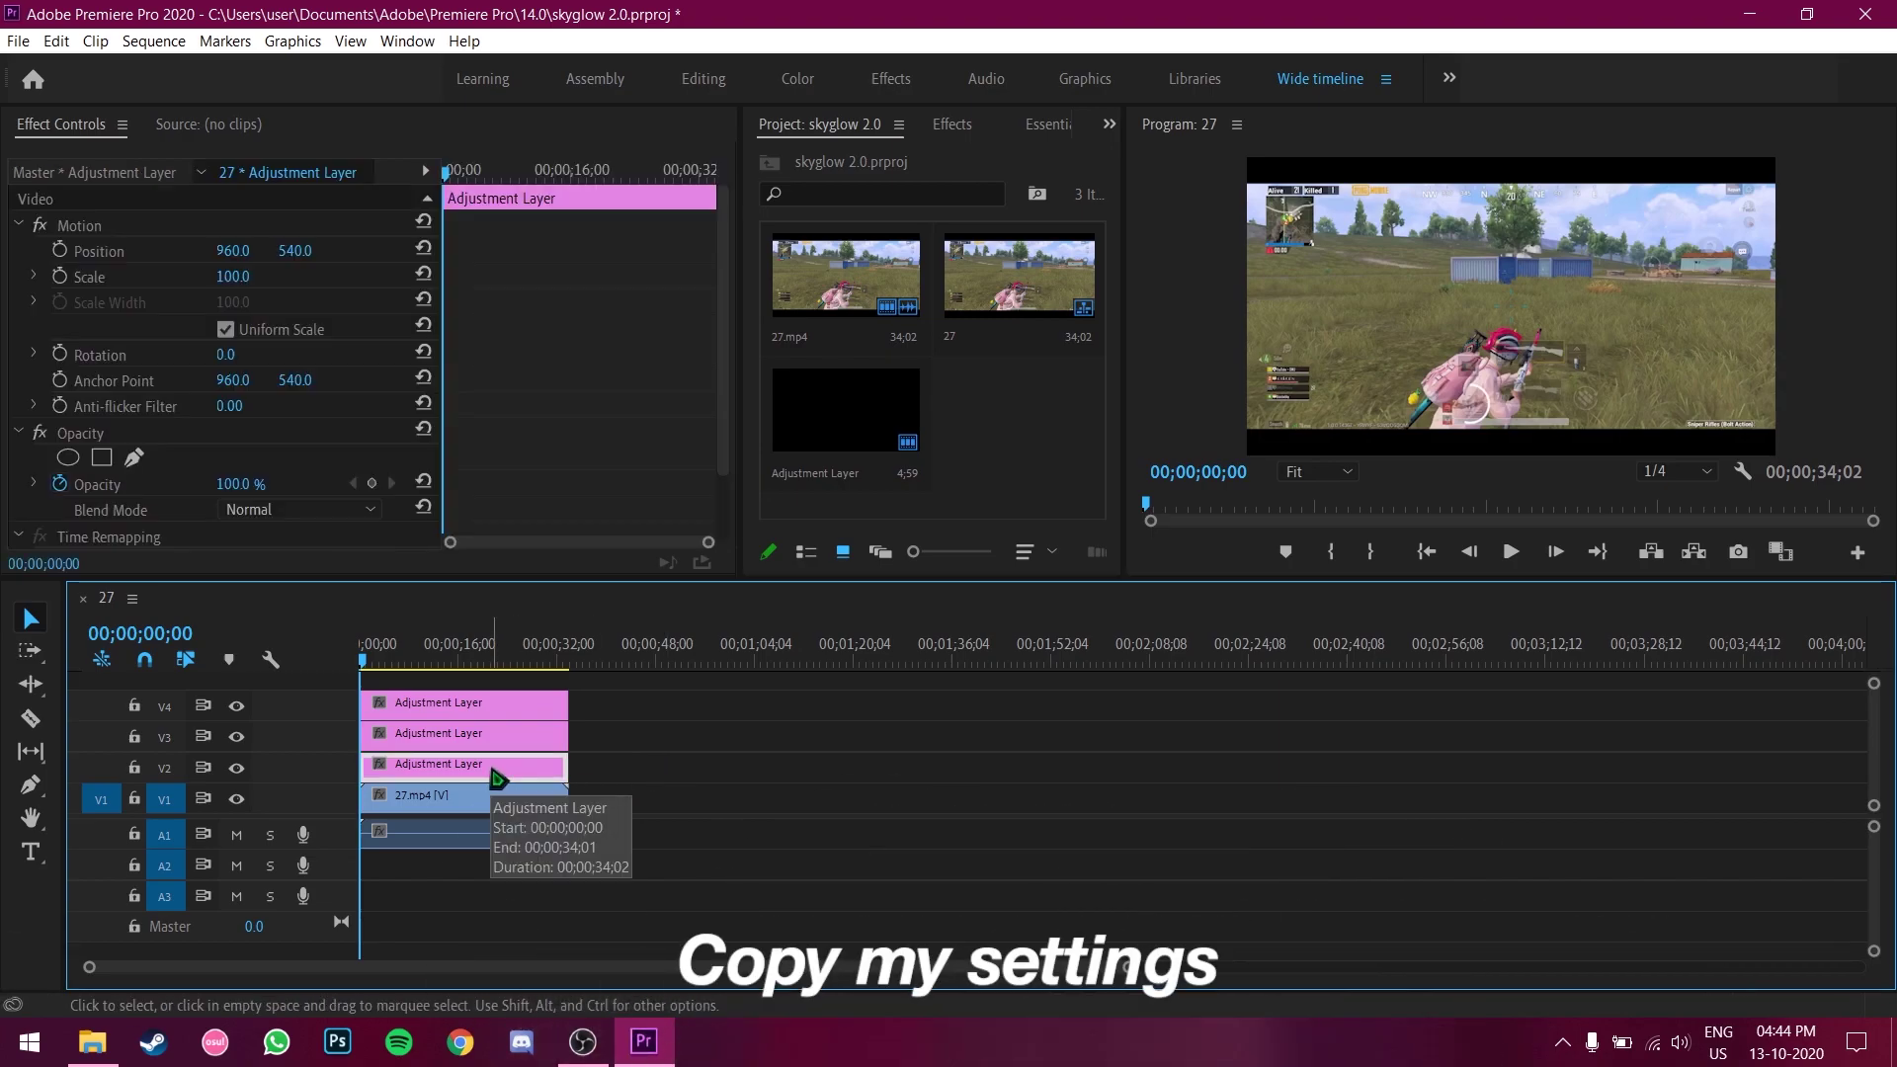
# - Brighten and boost the vividness of the V2 adjustment layer with Lumetri Color
pyautogui.click(806, 79)
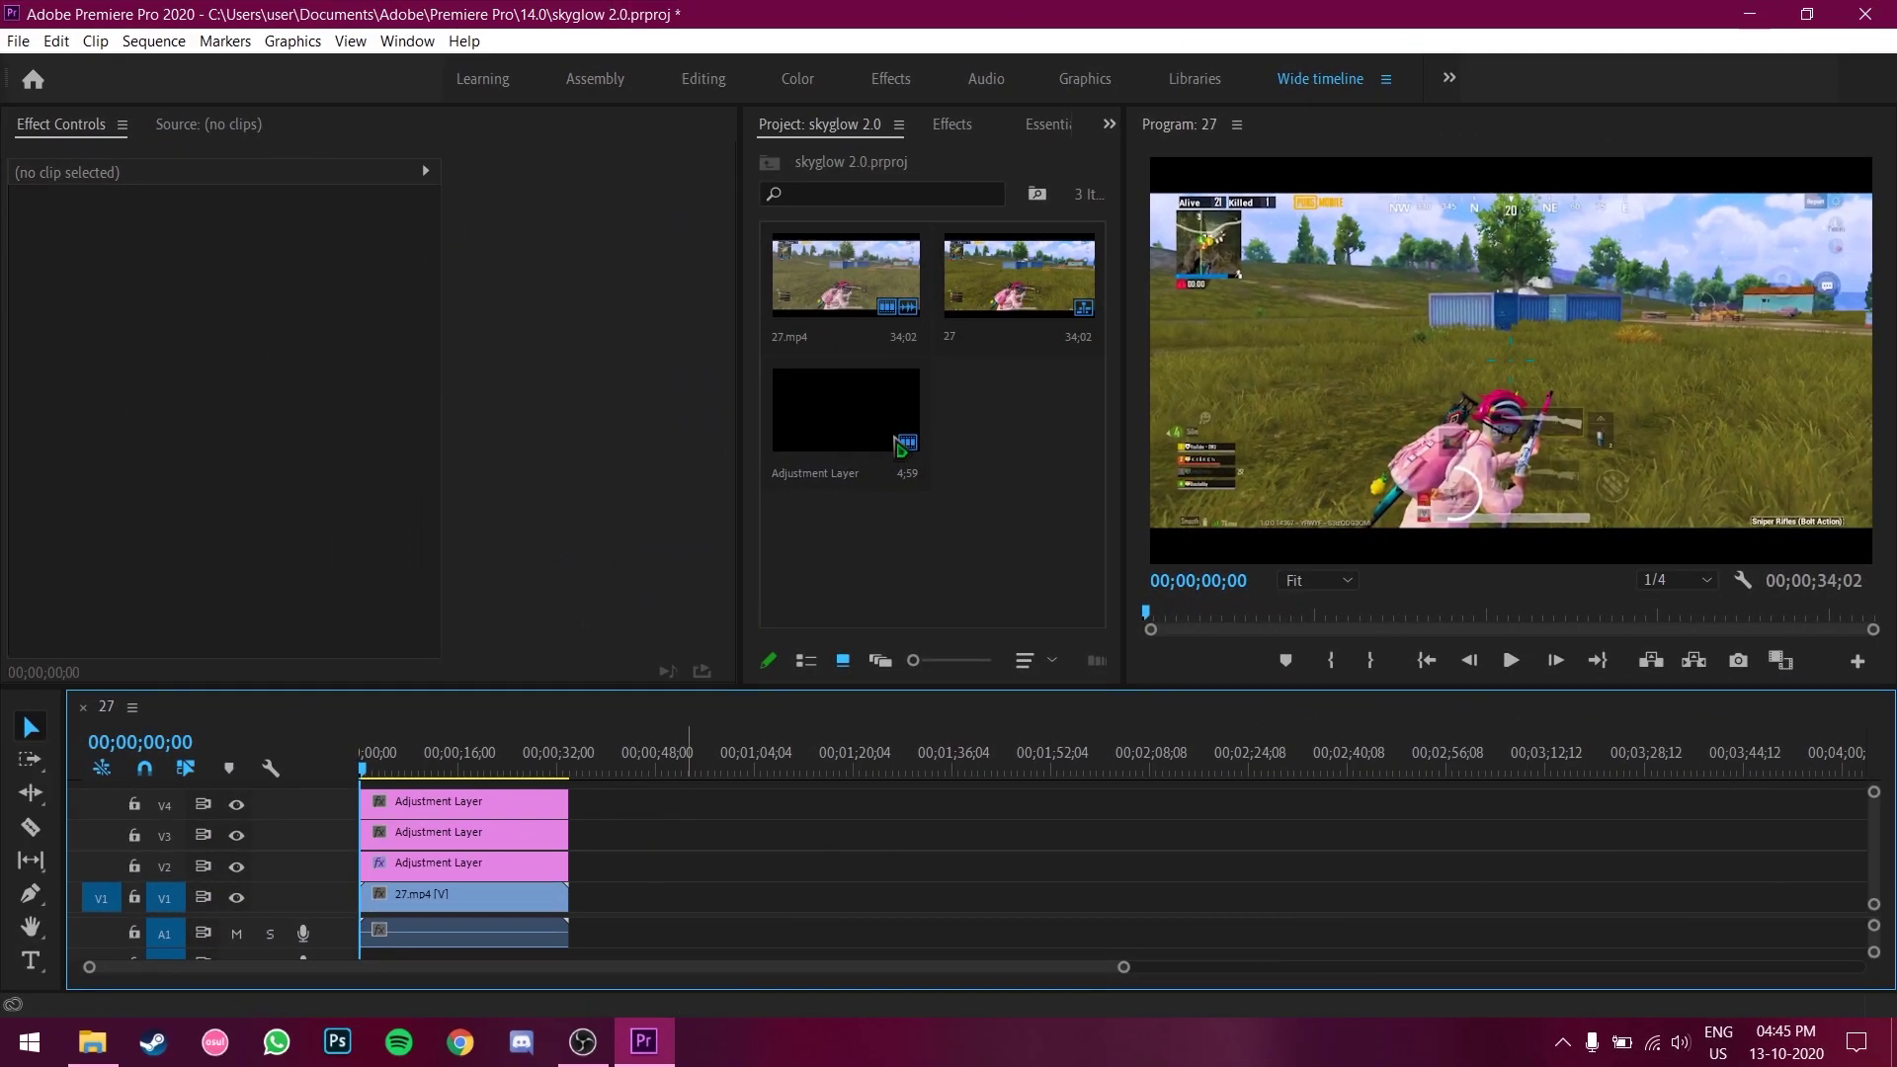
pyautogui.click(950, 125)
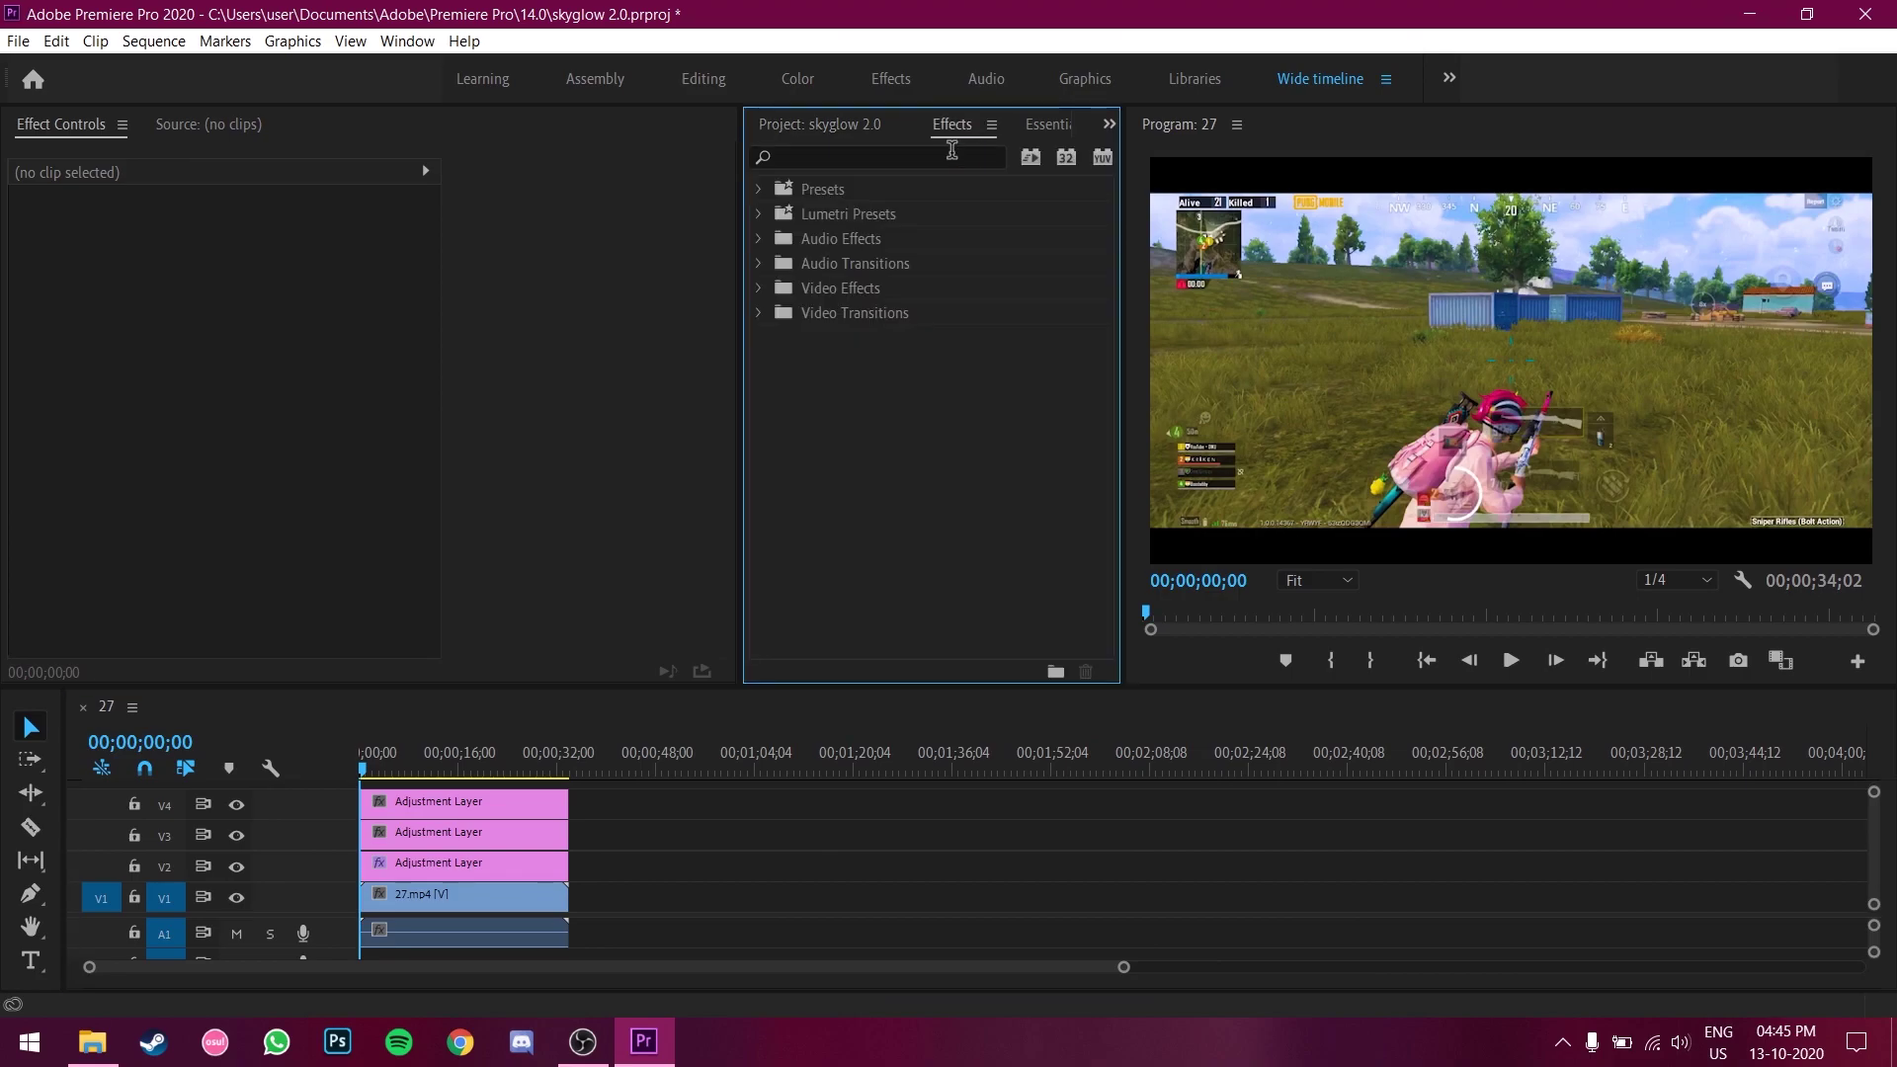
# - Find BCC Fast Film Glow by searching 'glow' and apply it to the V3 adjustment layer
pyautogui.click(937, 159)
pyautogui.write('glow')
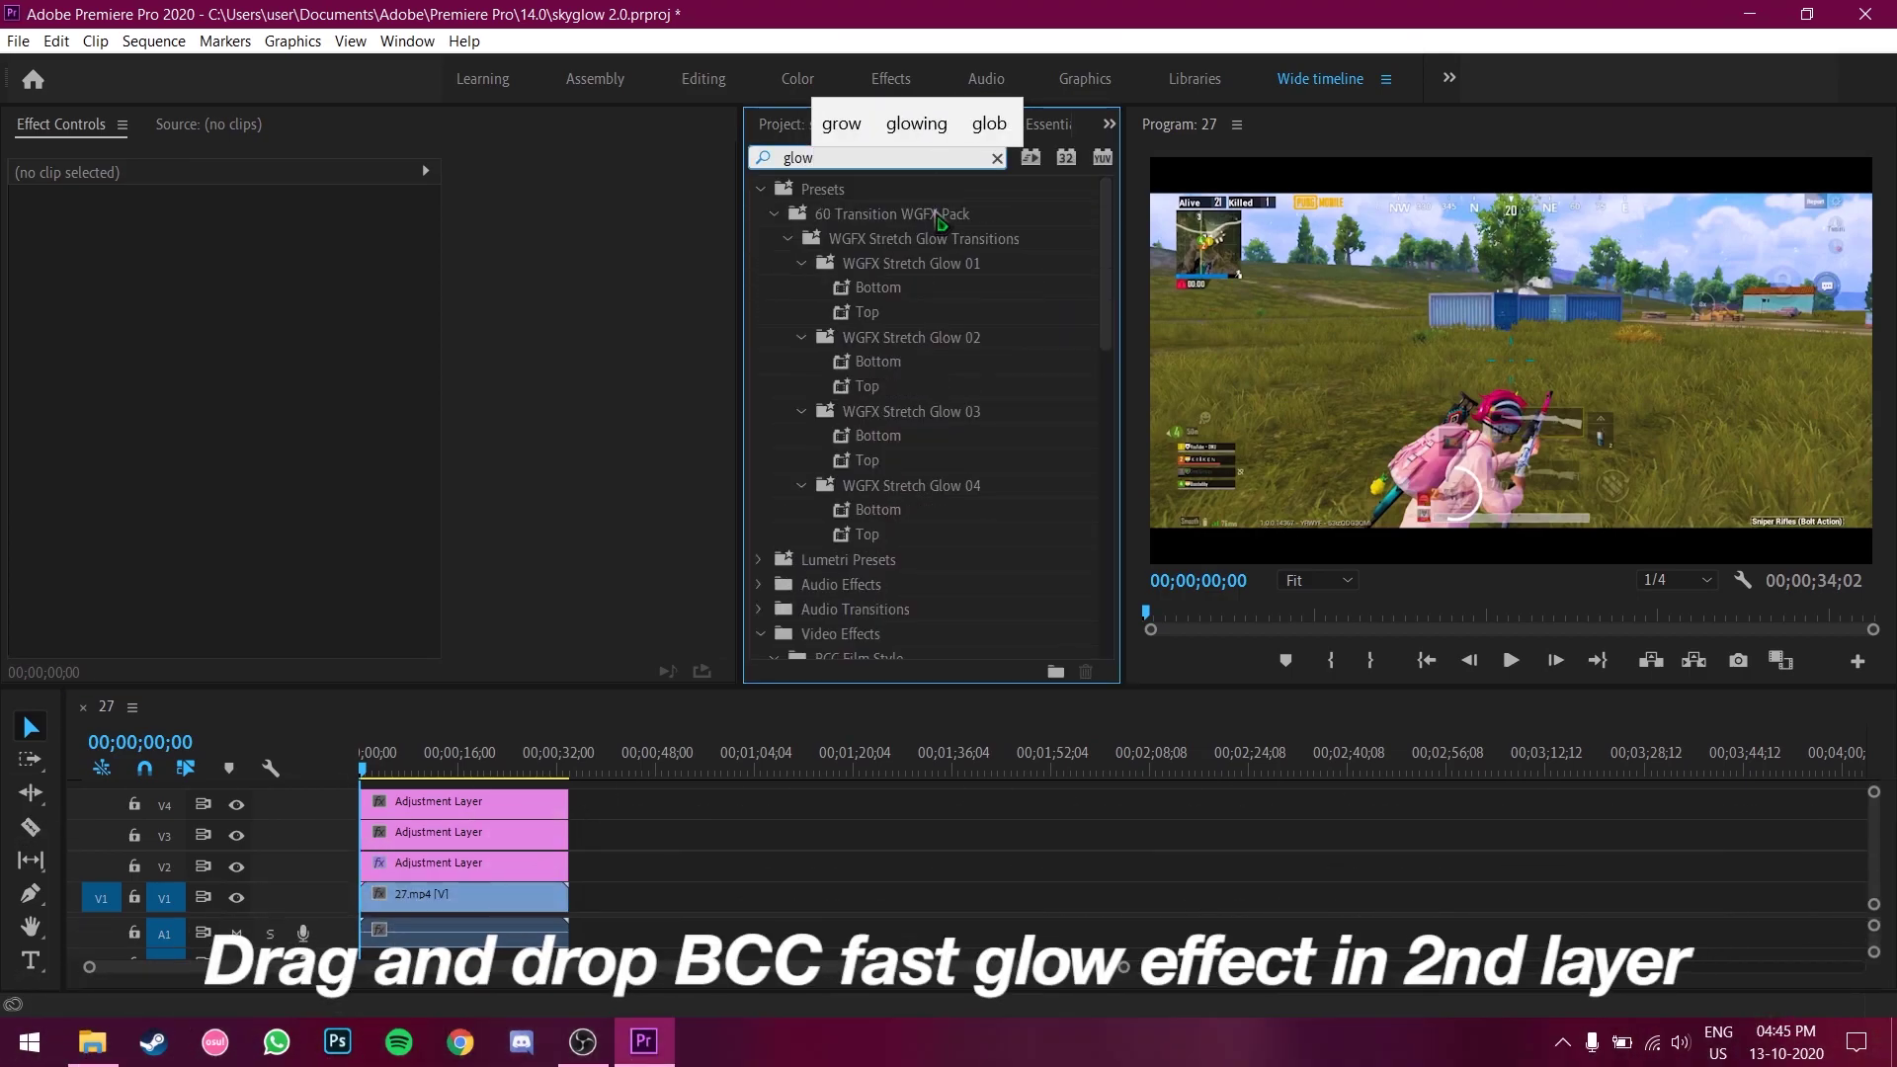
pyautogui.scroll(-3, 899, 376)
pyautogui.scroll(-2, 891, 415)
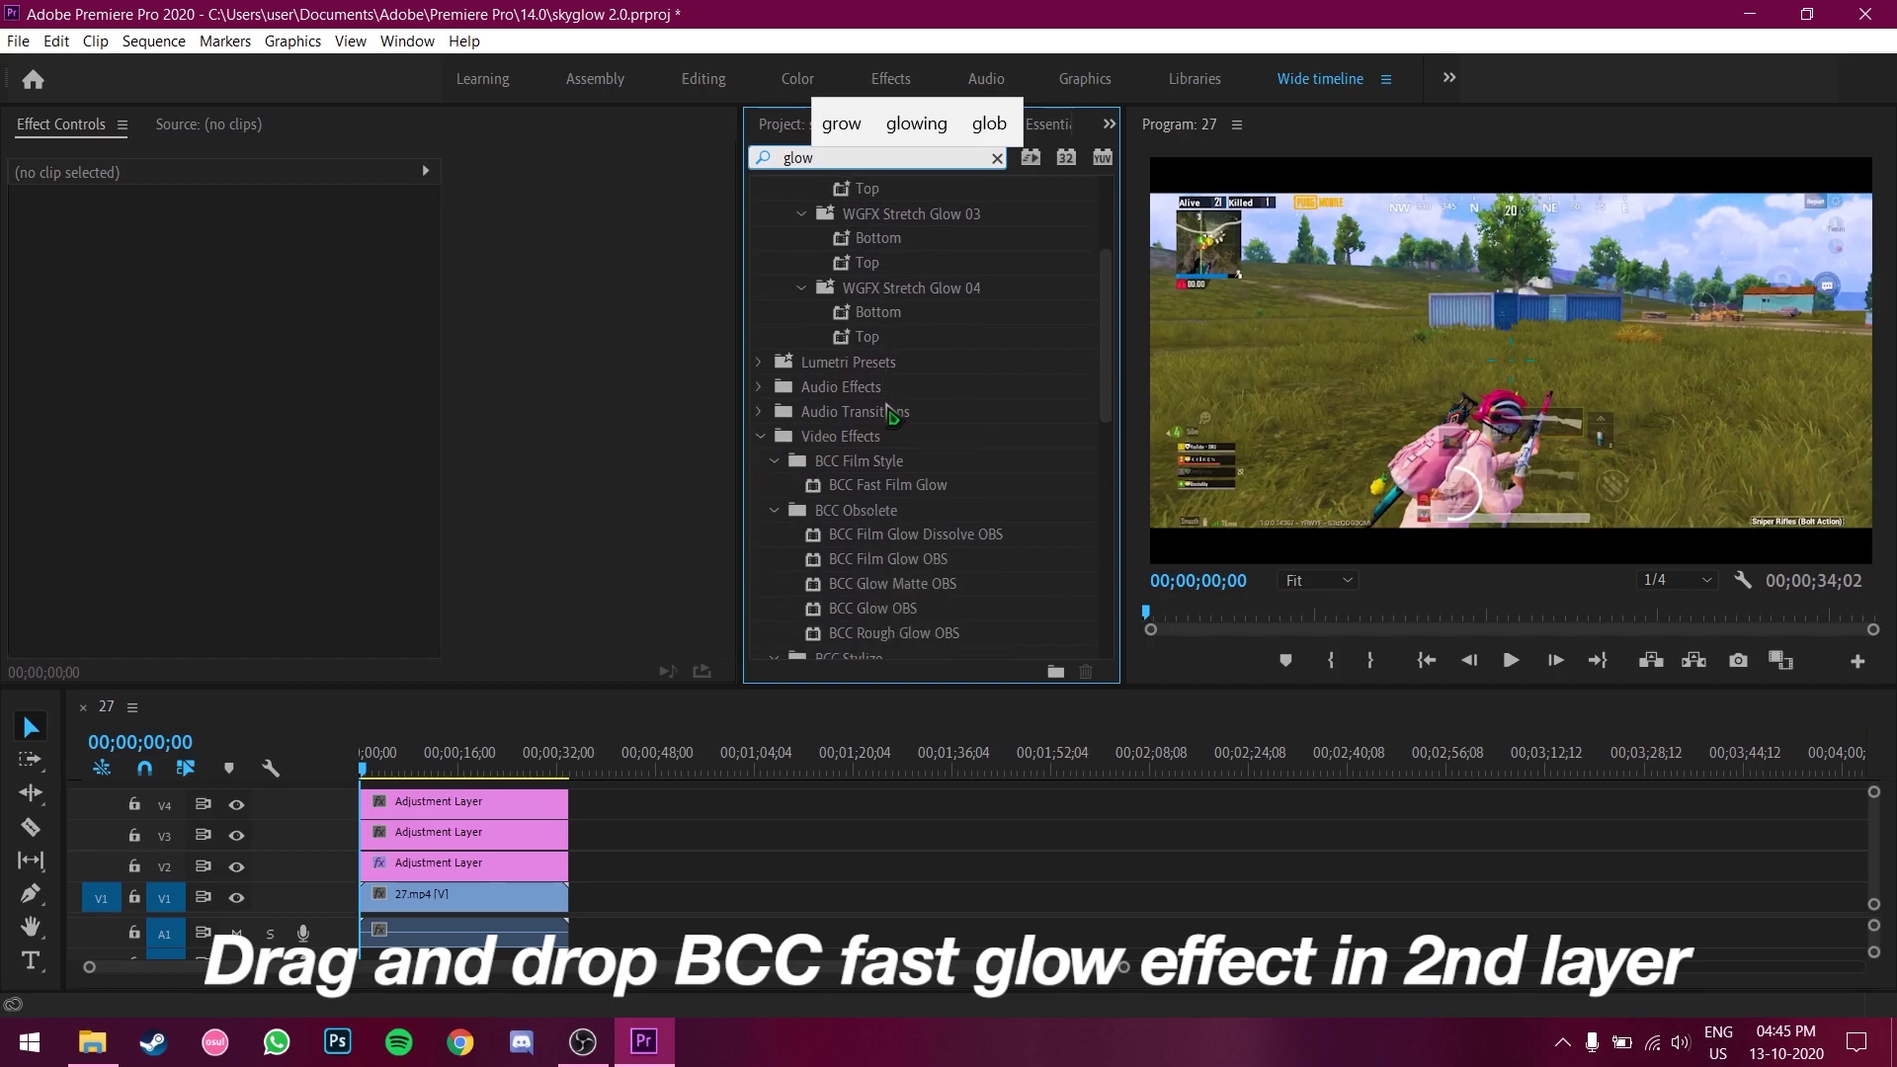
pyautogui.click(877, 486)
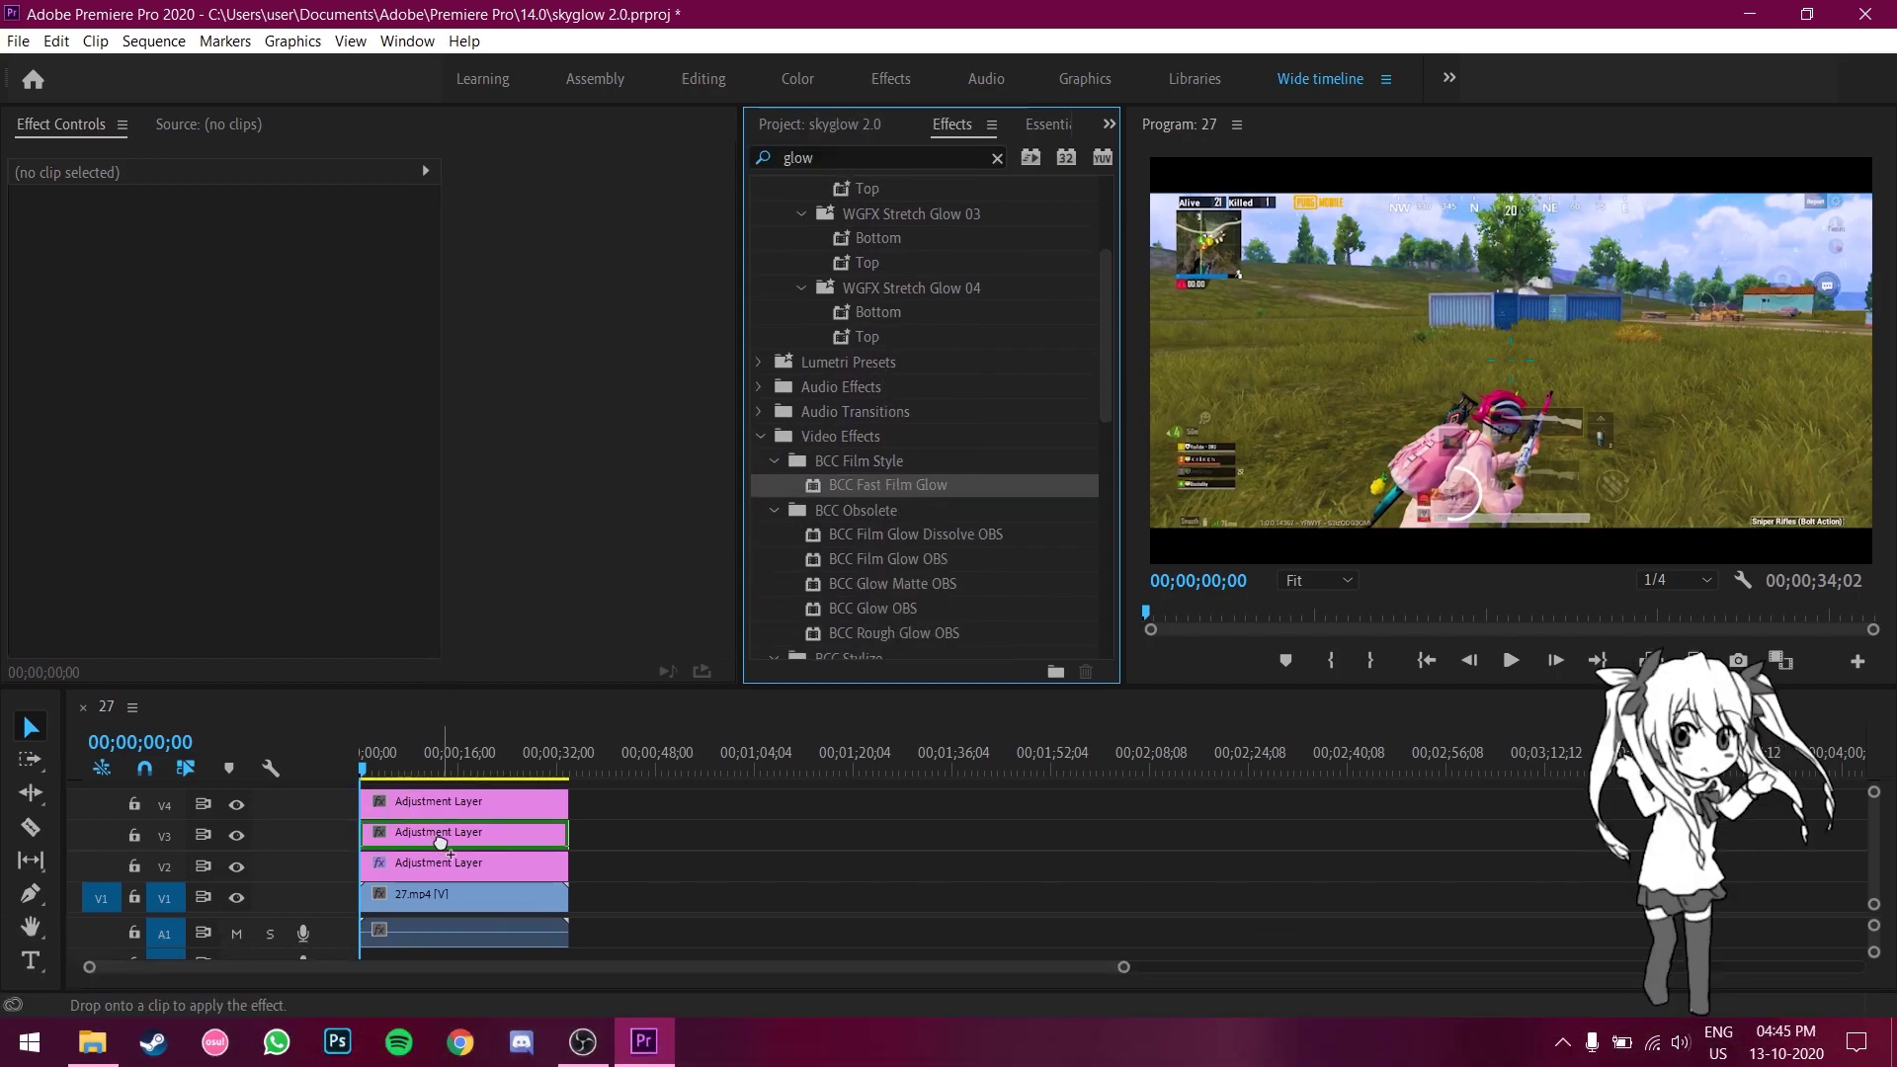
pyautogui.moveTo(434, 842); pyautogui.dragTo(439, 842)
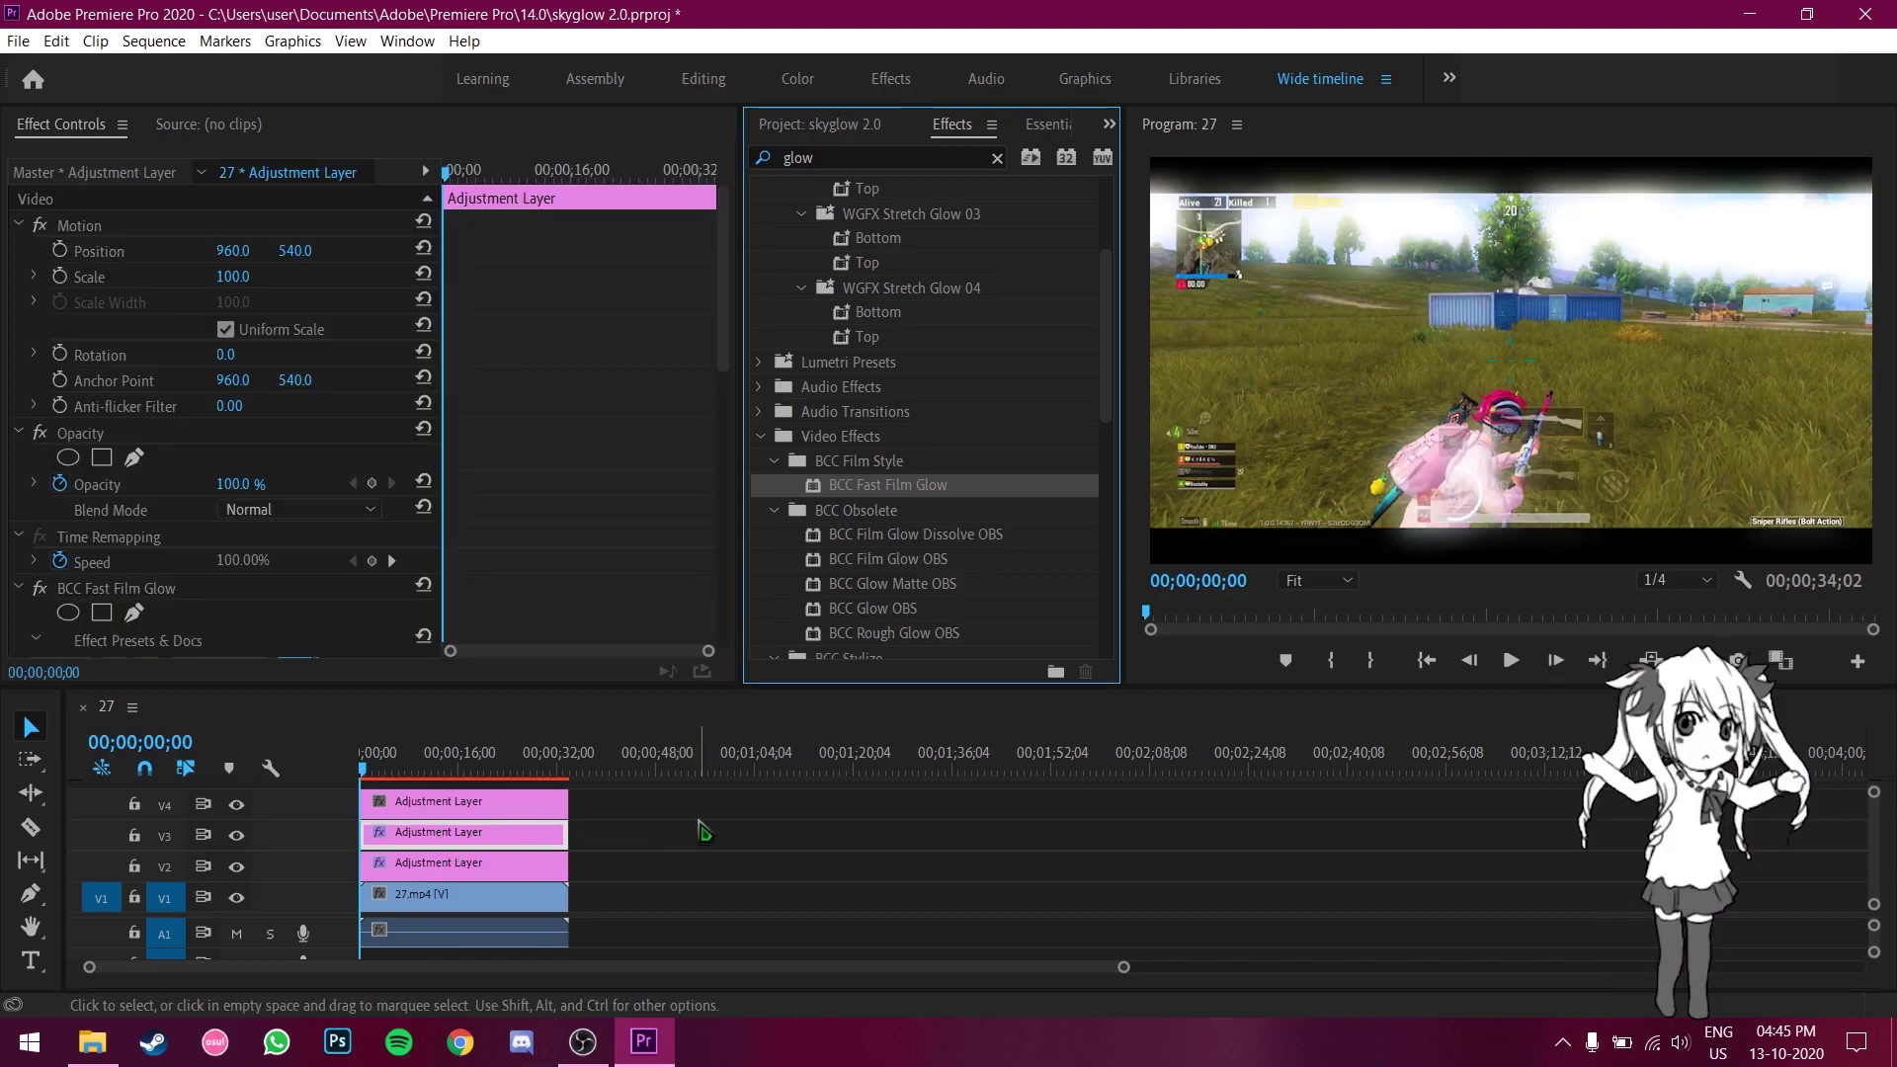
pyautogui.scroll(-1, 554, 457)
pyautogui.scroll(-1, 554, 456)
pyautogui.scroll(-1, 553, 457)
pyautogui.scroll(-1, 553, 457)
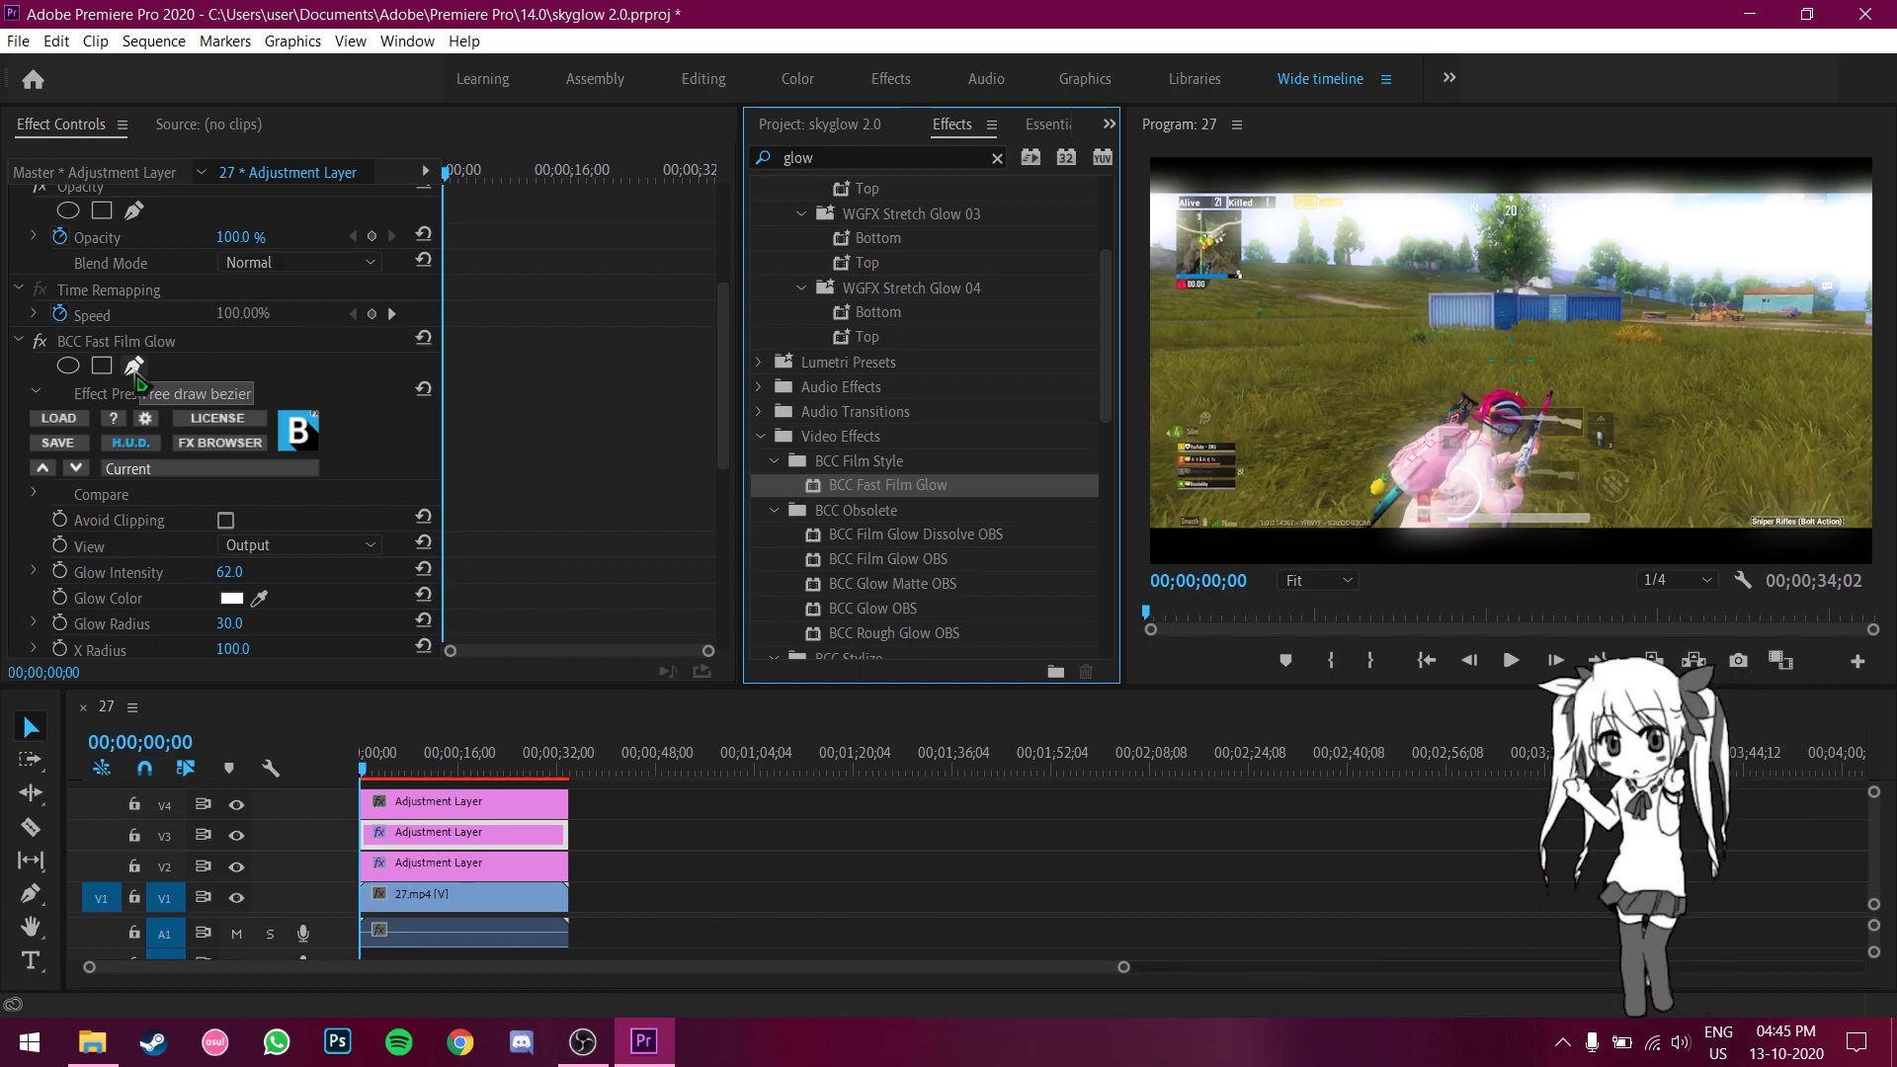
# - Draw a closed pen mask on BCC Fast Film Glow tracing the sky above the horizon
pyautogui.click(134, 366)
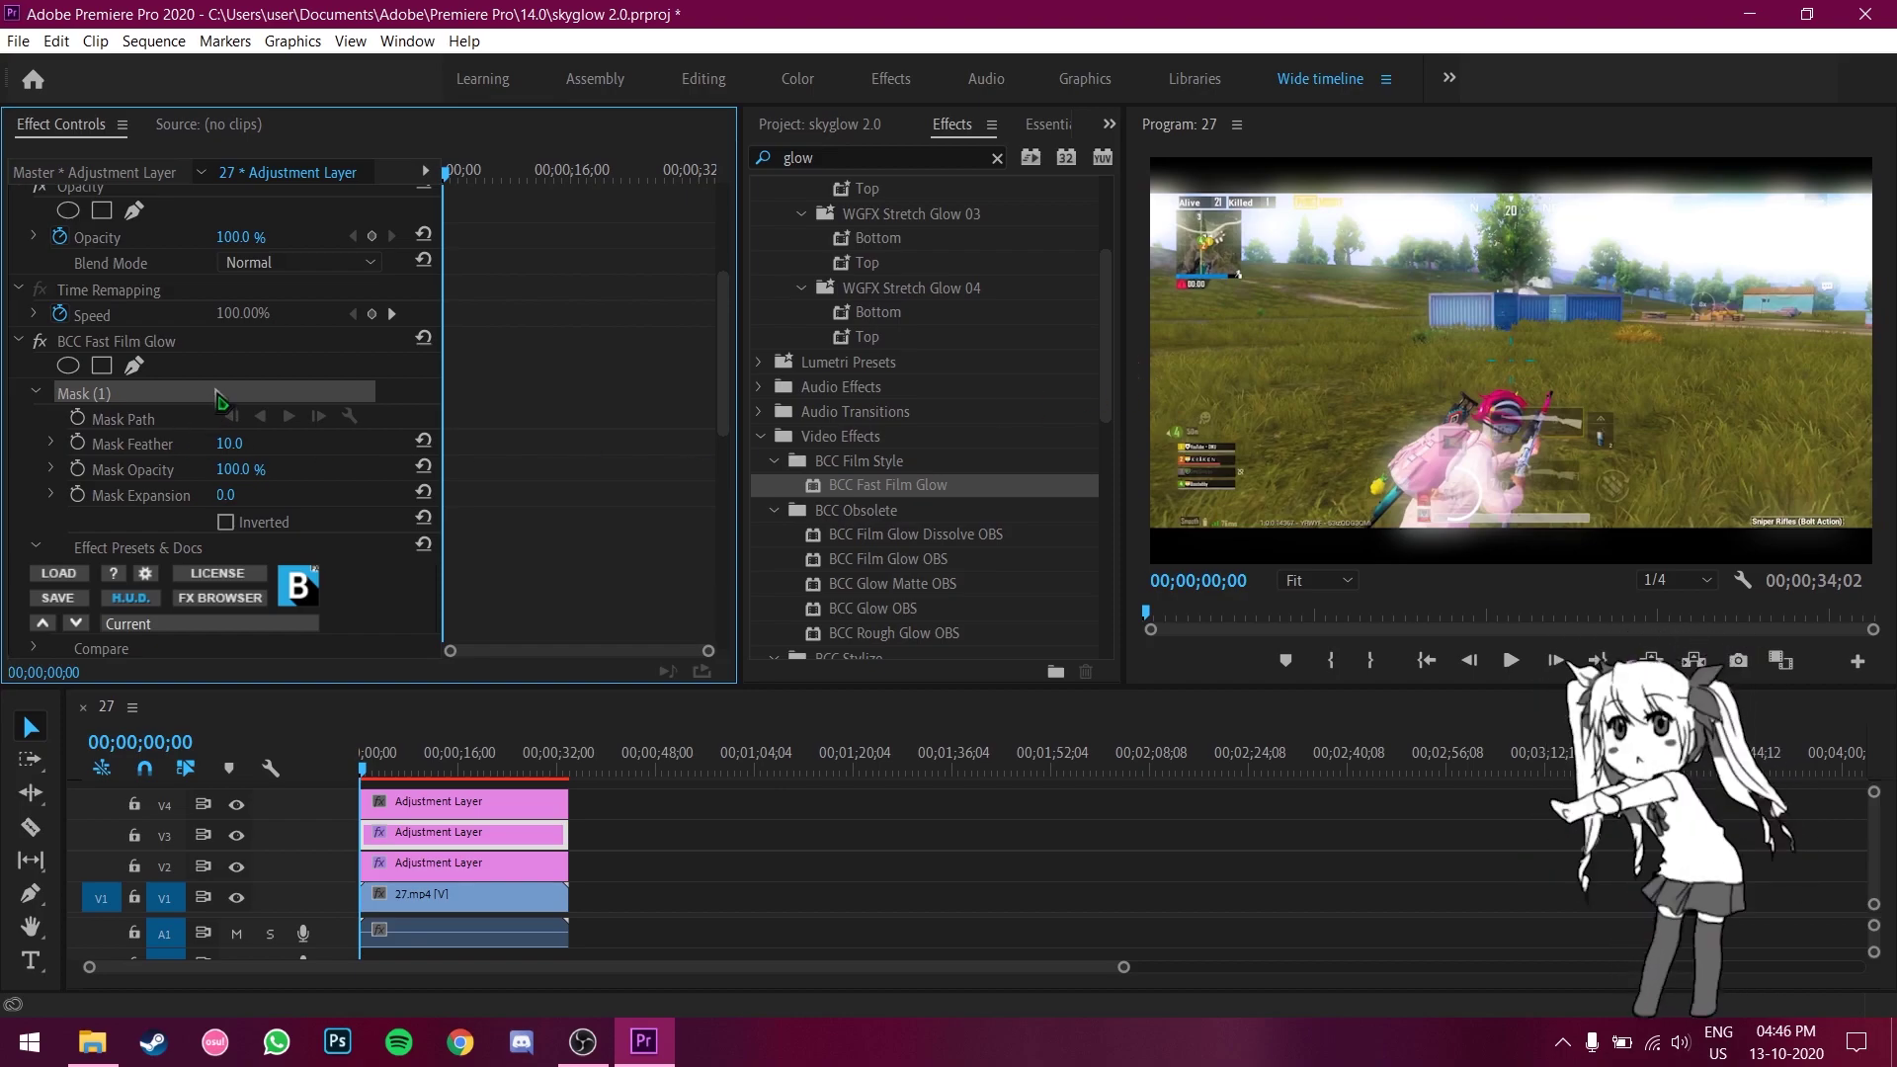
pyautogui.click(31, 893)
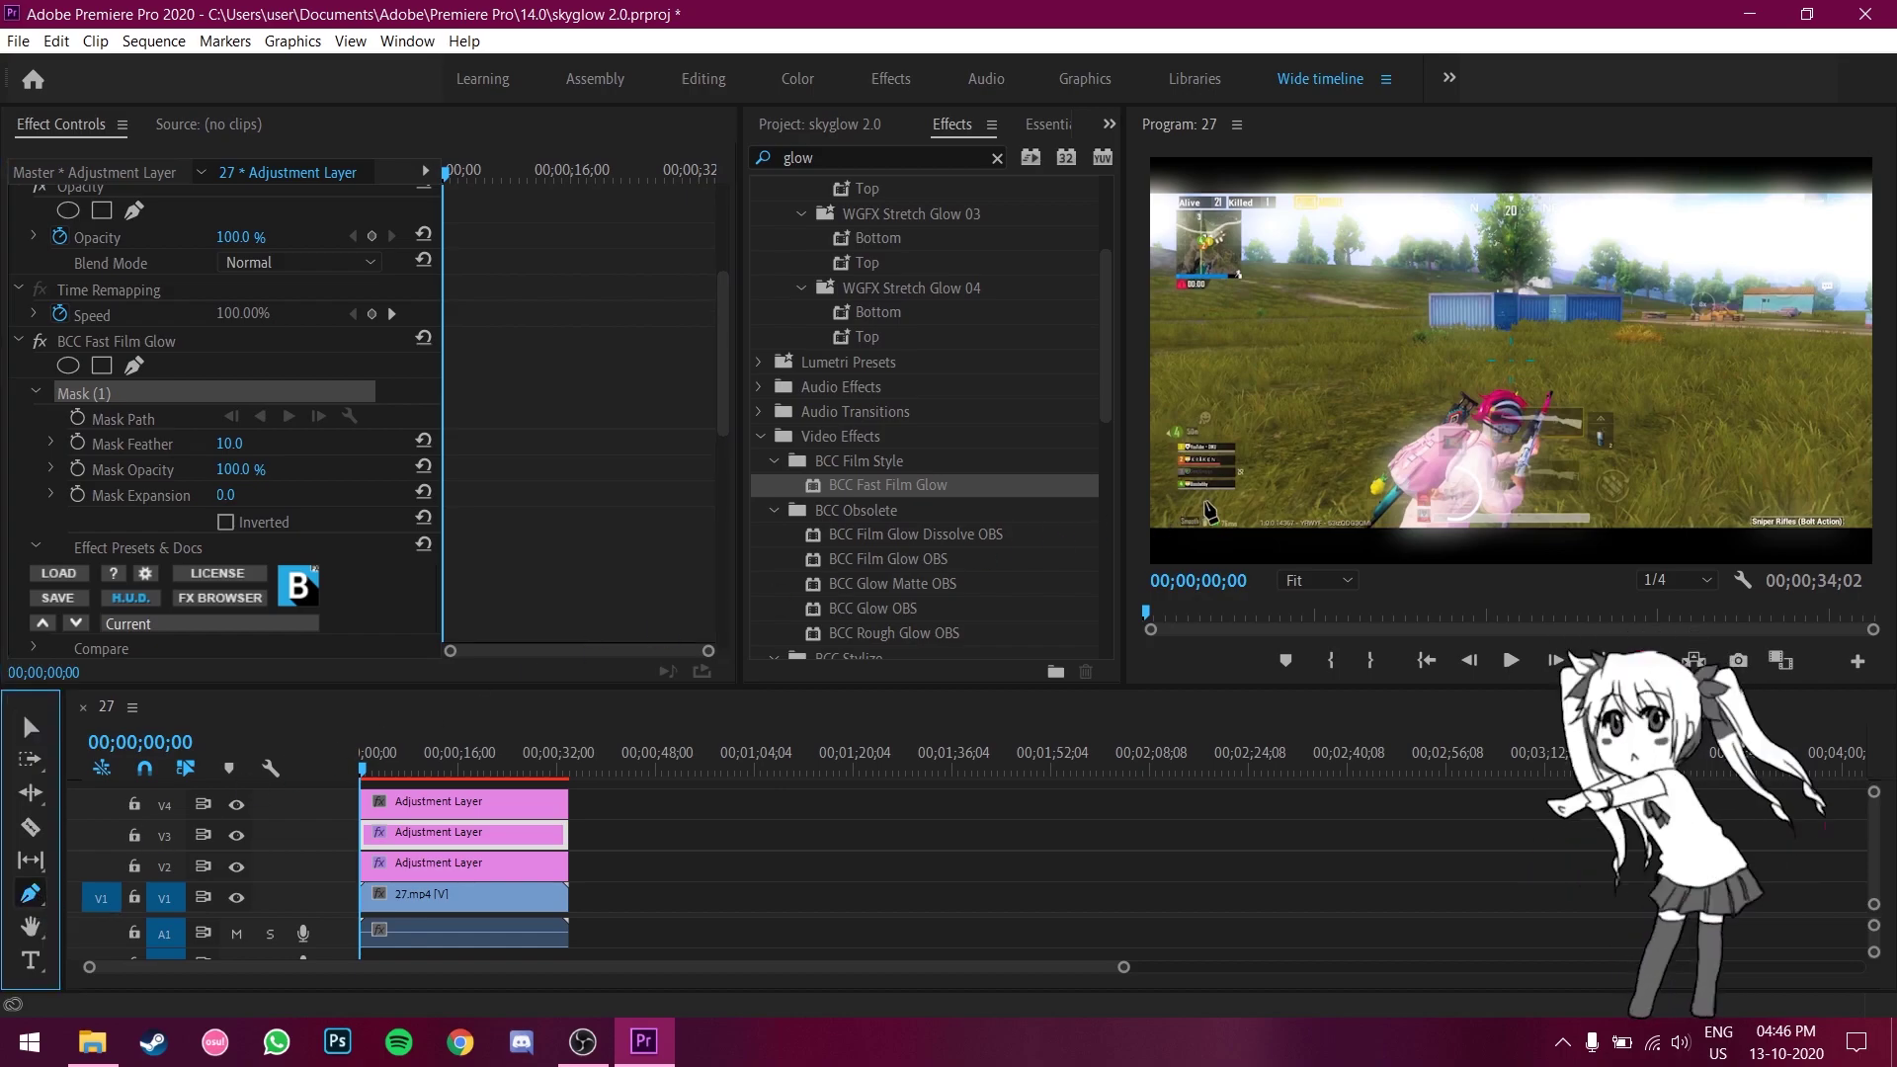
pyautogui.click(1151, 390)
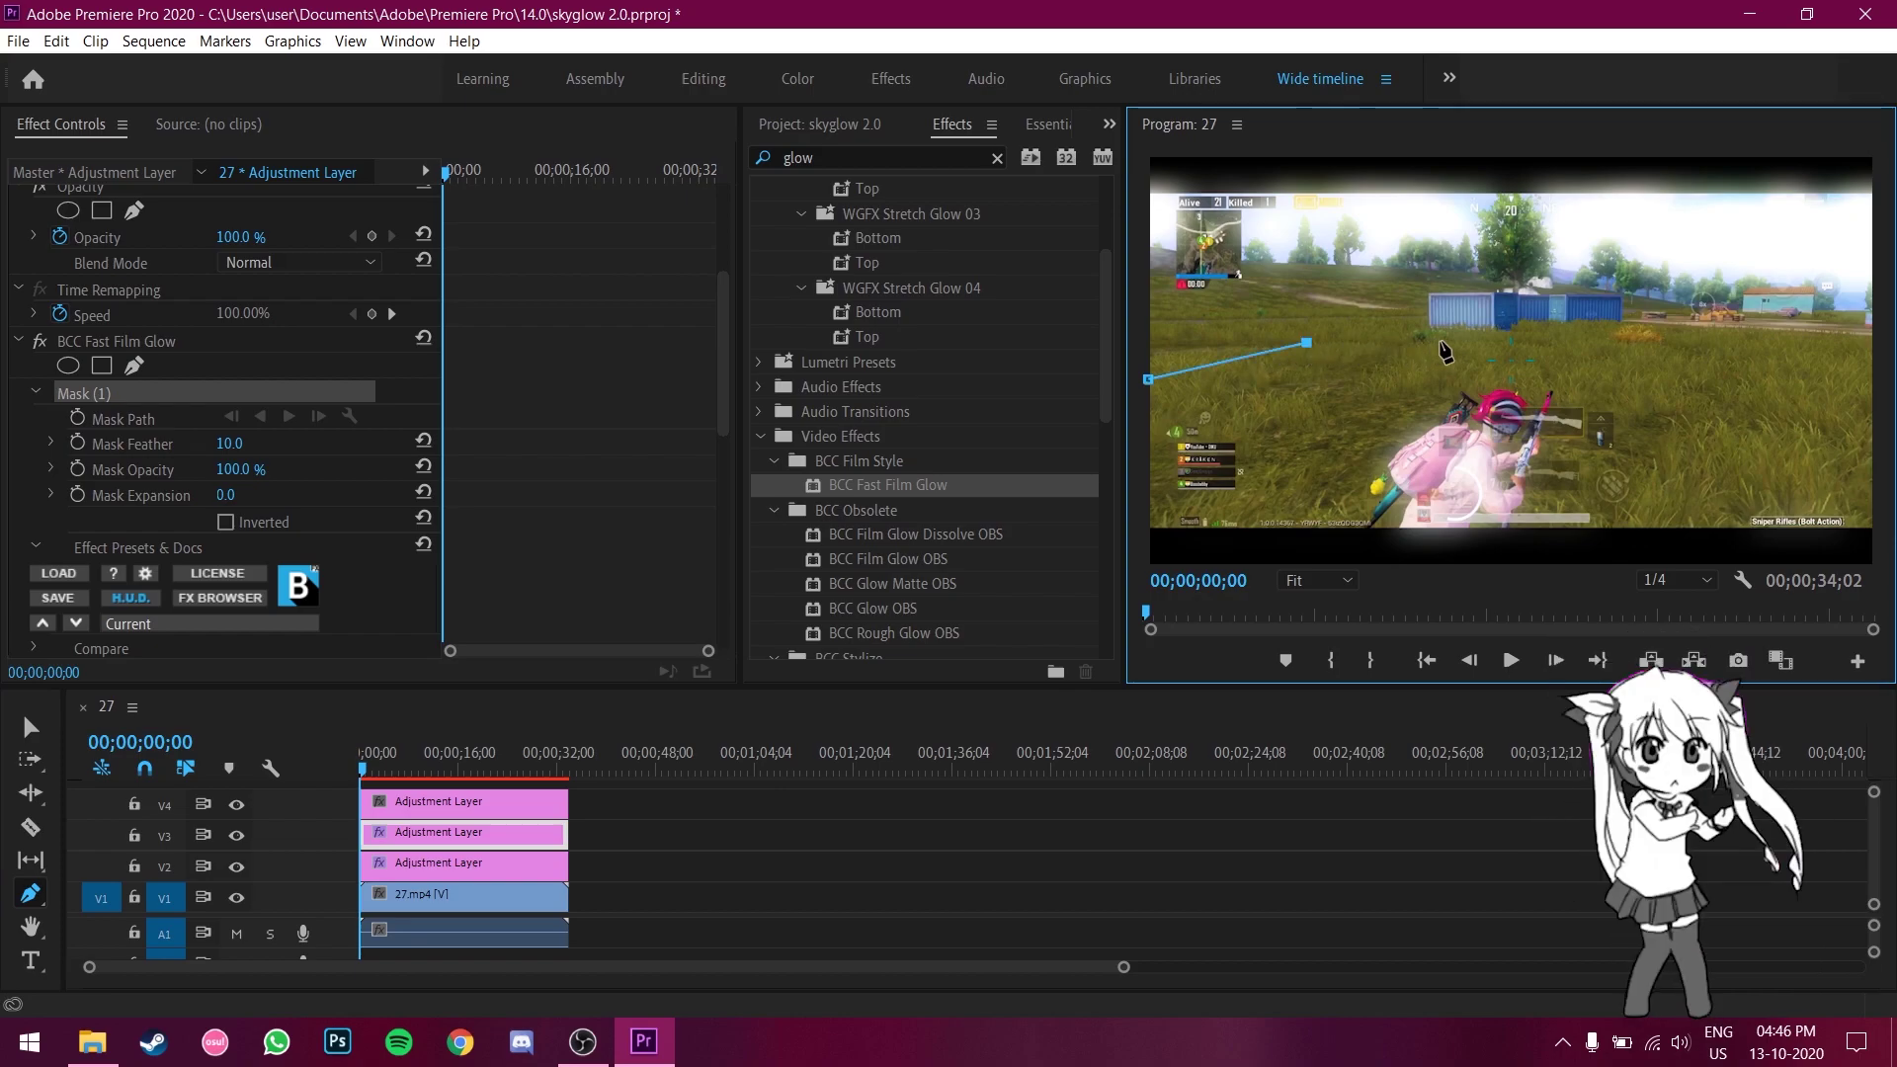
pyautogui.click(1577, 330)
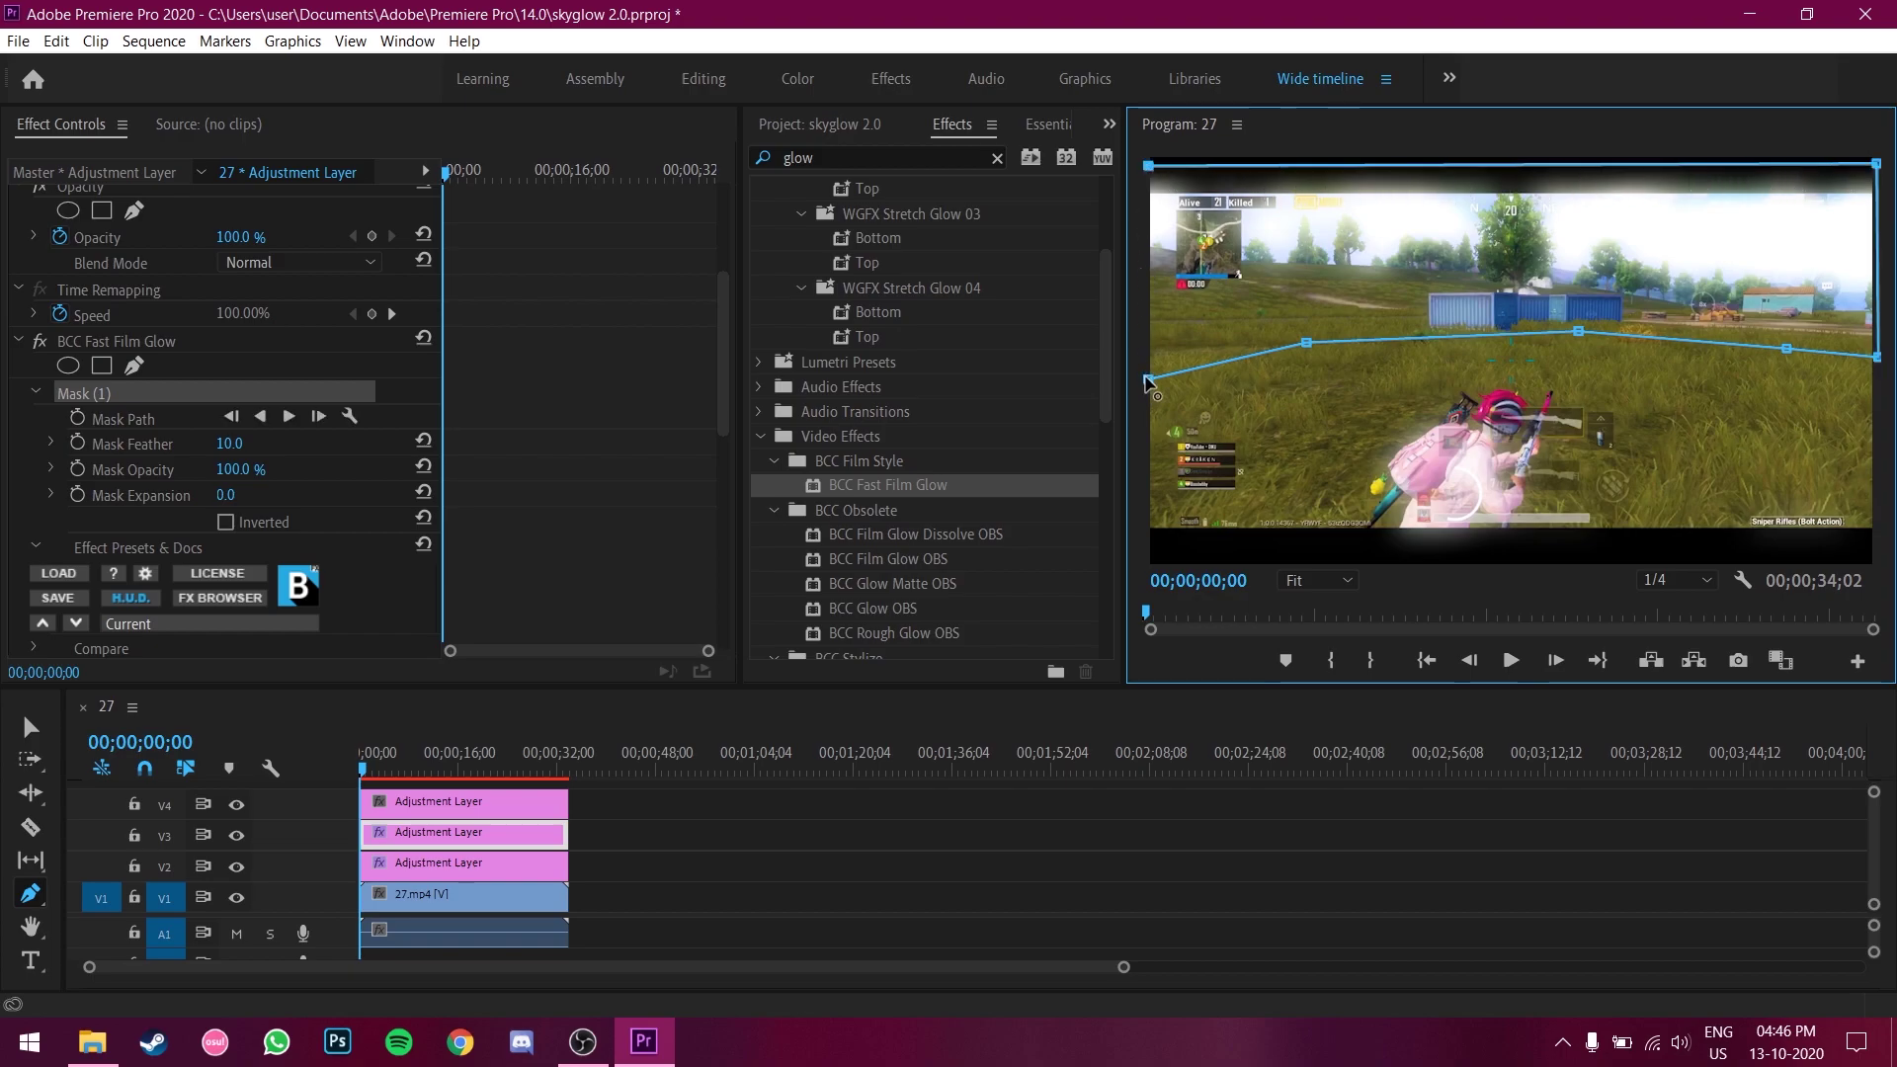
pyautogui.click(1146, 380)
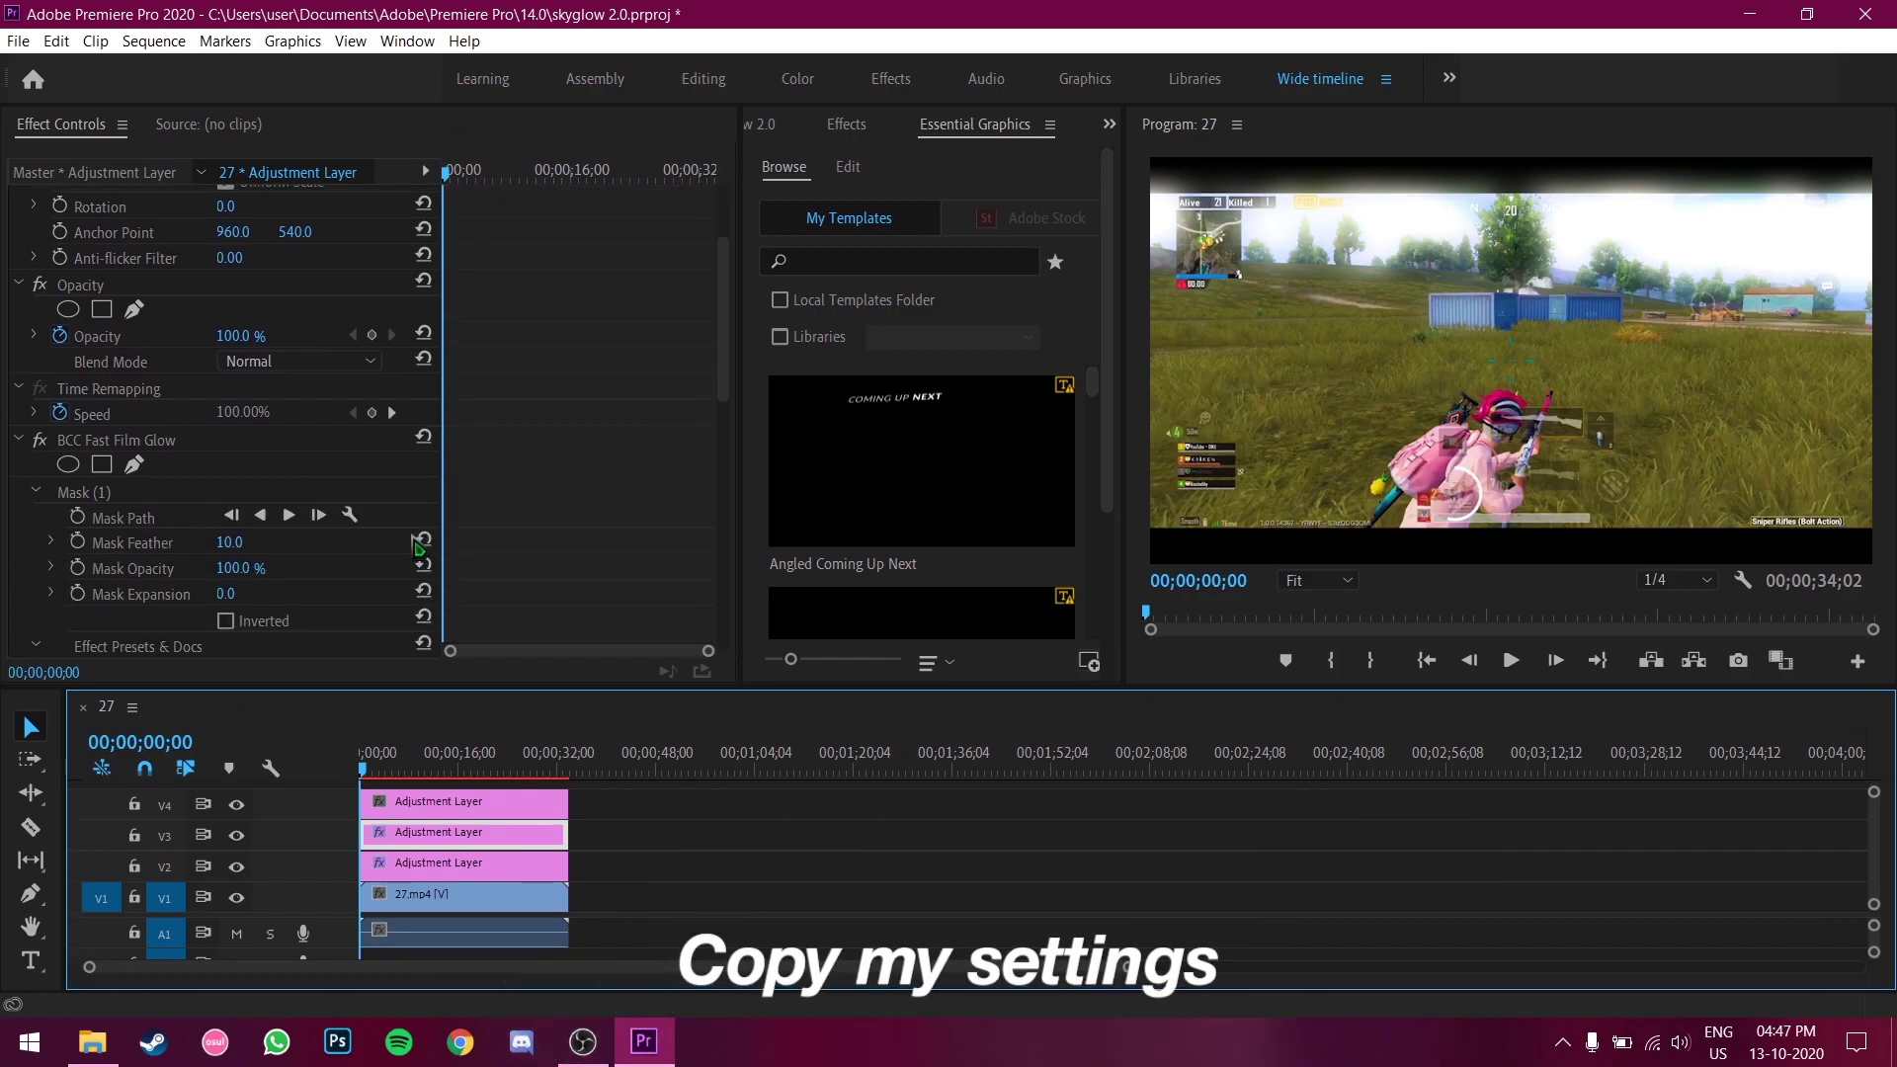
# - Give the sky mask a Mask Feather of 300 and Mask Expansion of 96
pyautogui.scroll(-3, 405, 547)
pyautogui.click(234, 522)
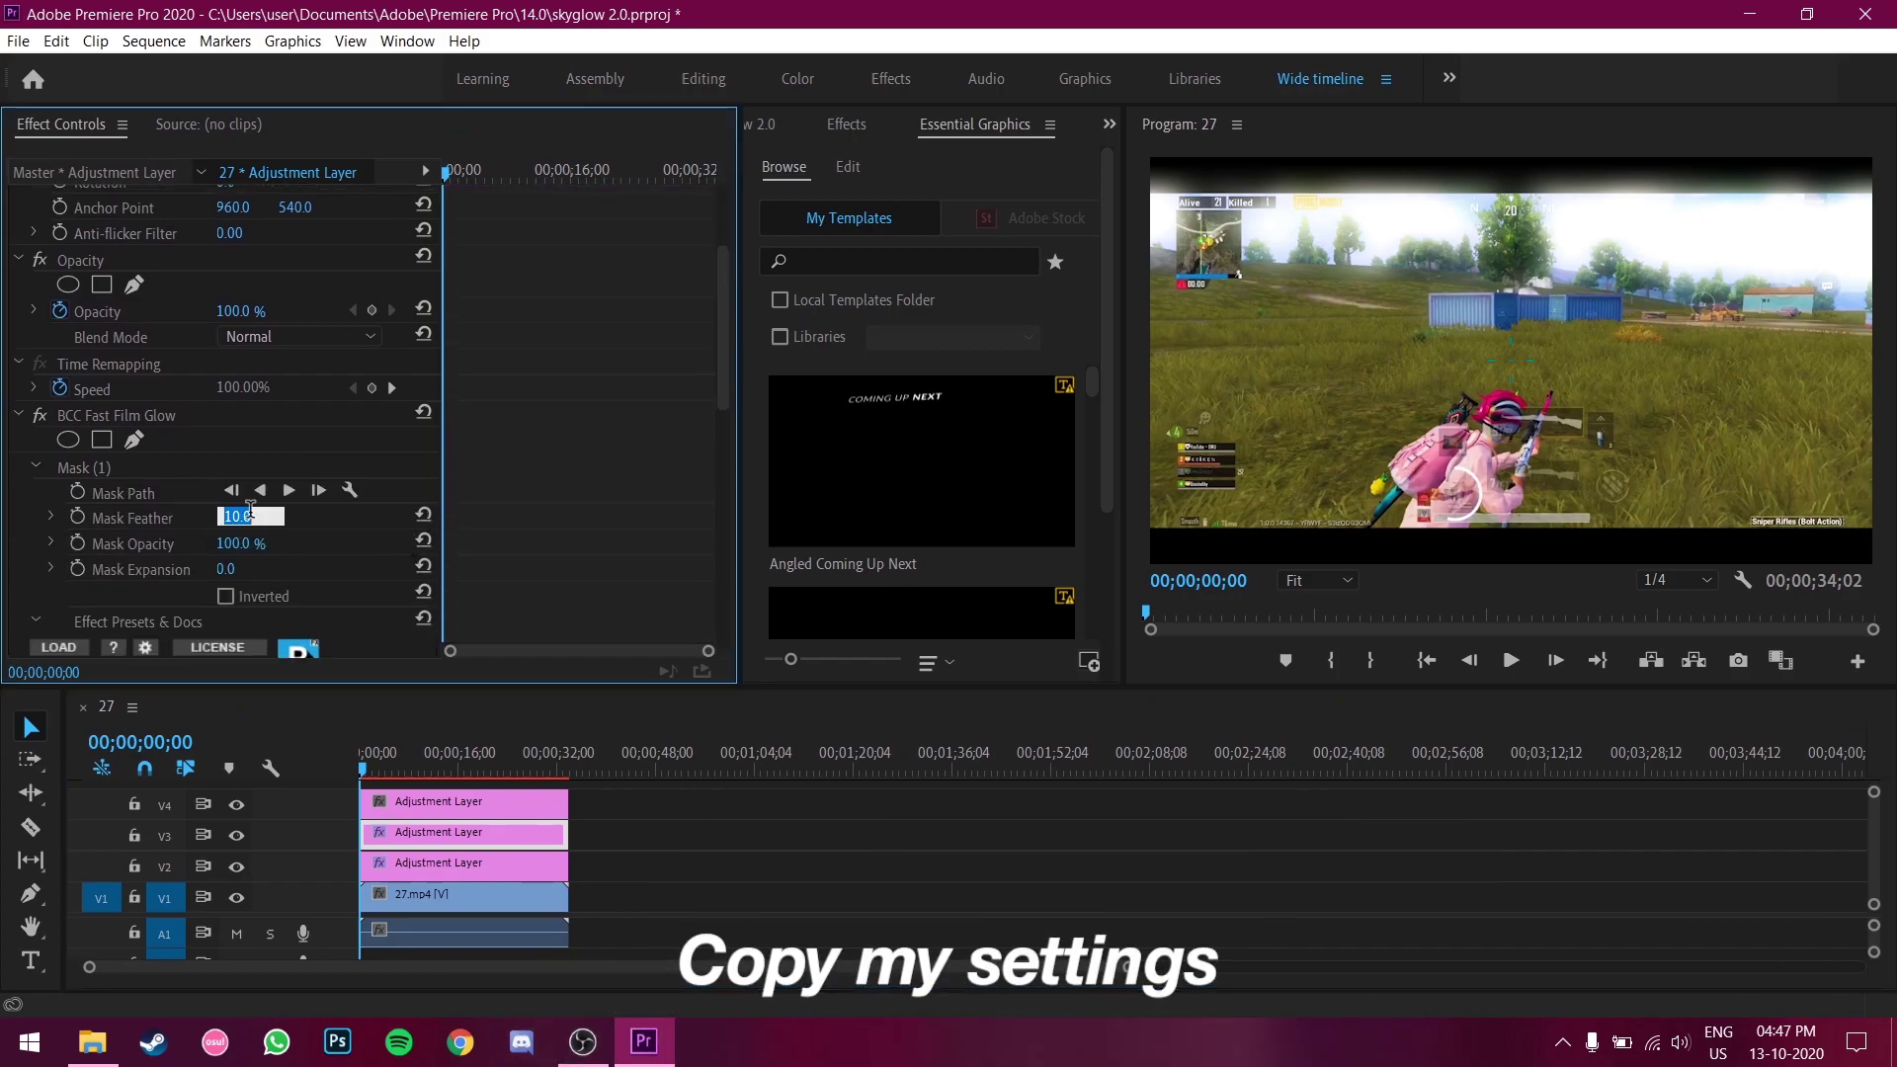
pyautogui.write('300')
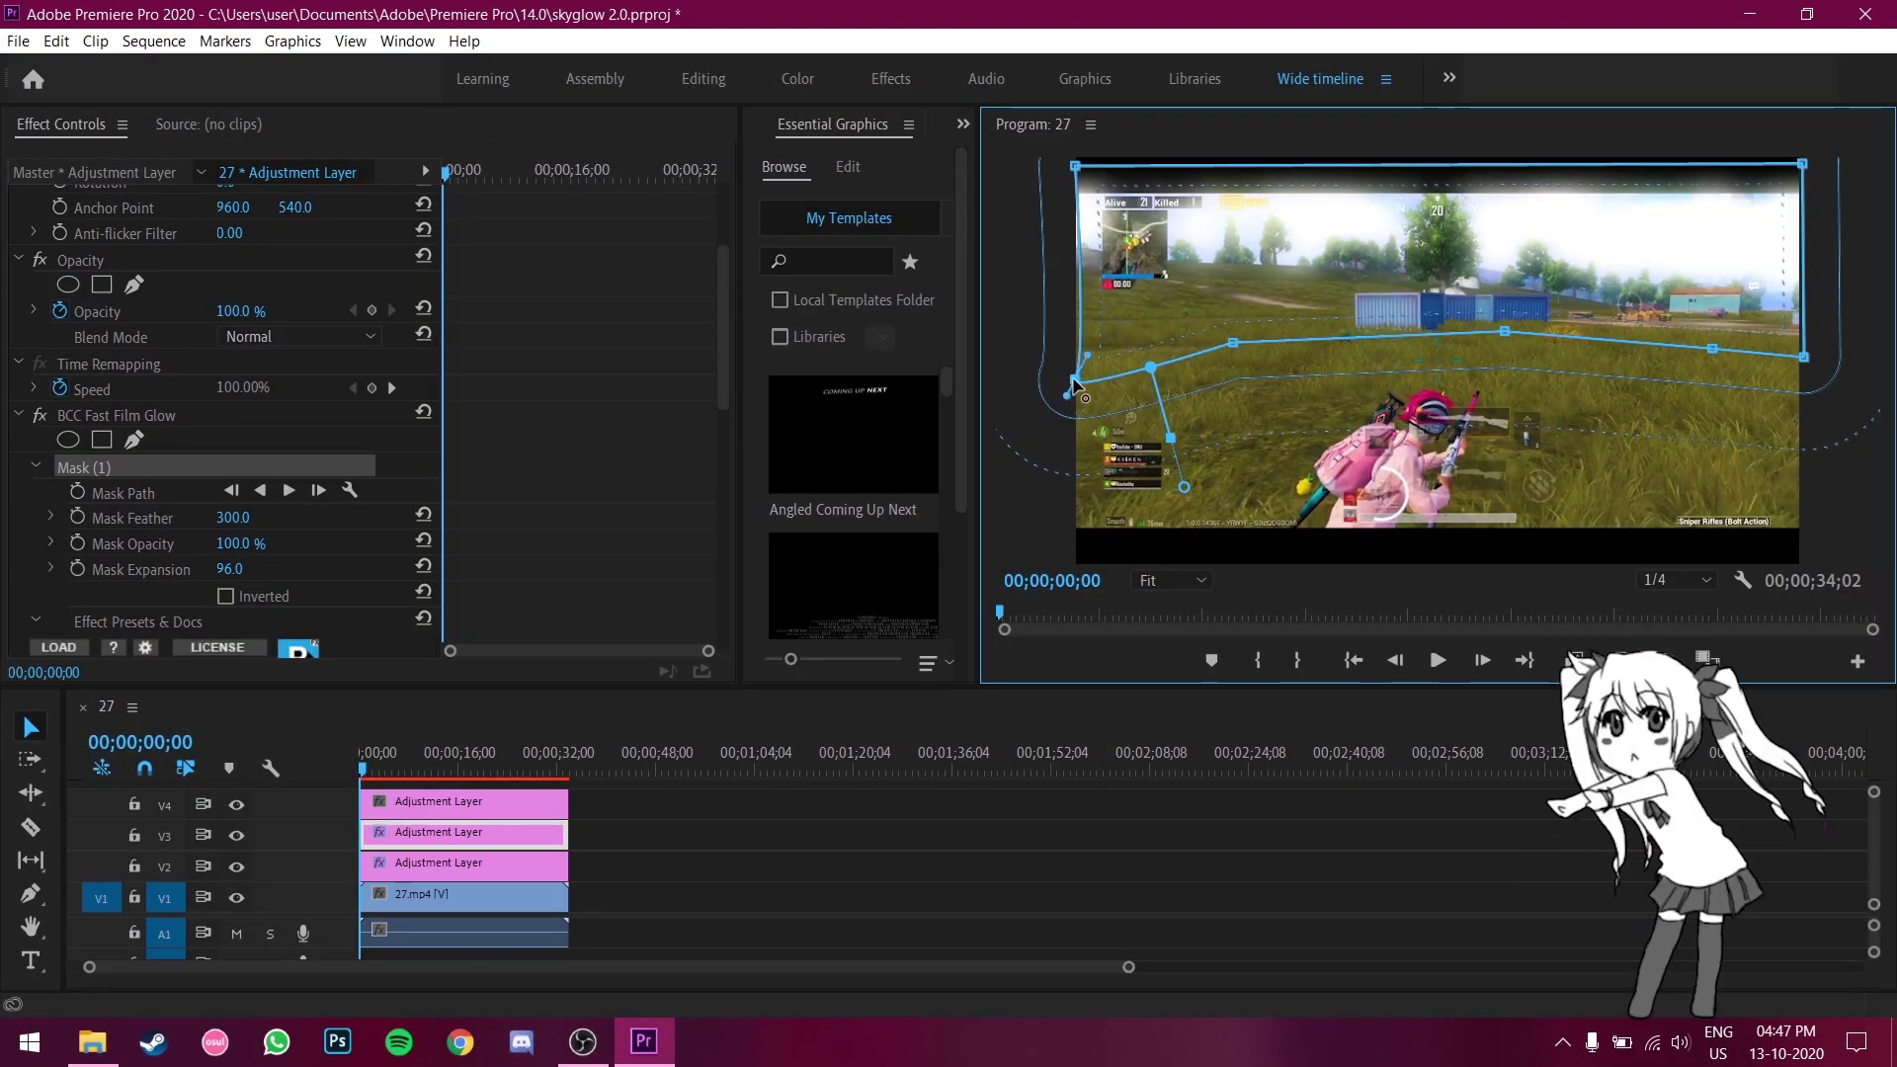
# - Pull the mask's left points, top-left and top-right corners outside the frame border
pyautogui.moveTo(1066, 385); pyautogui.dragTo(1055, 389)
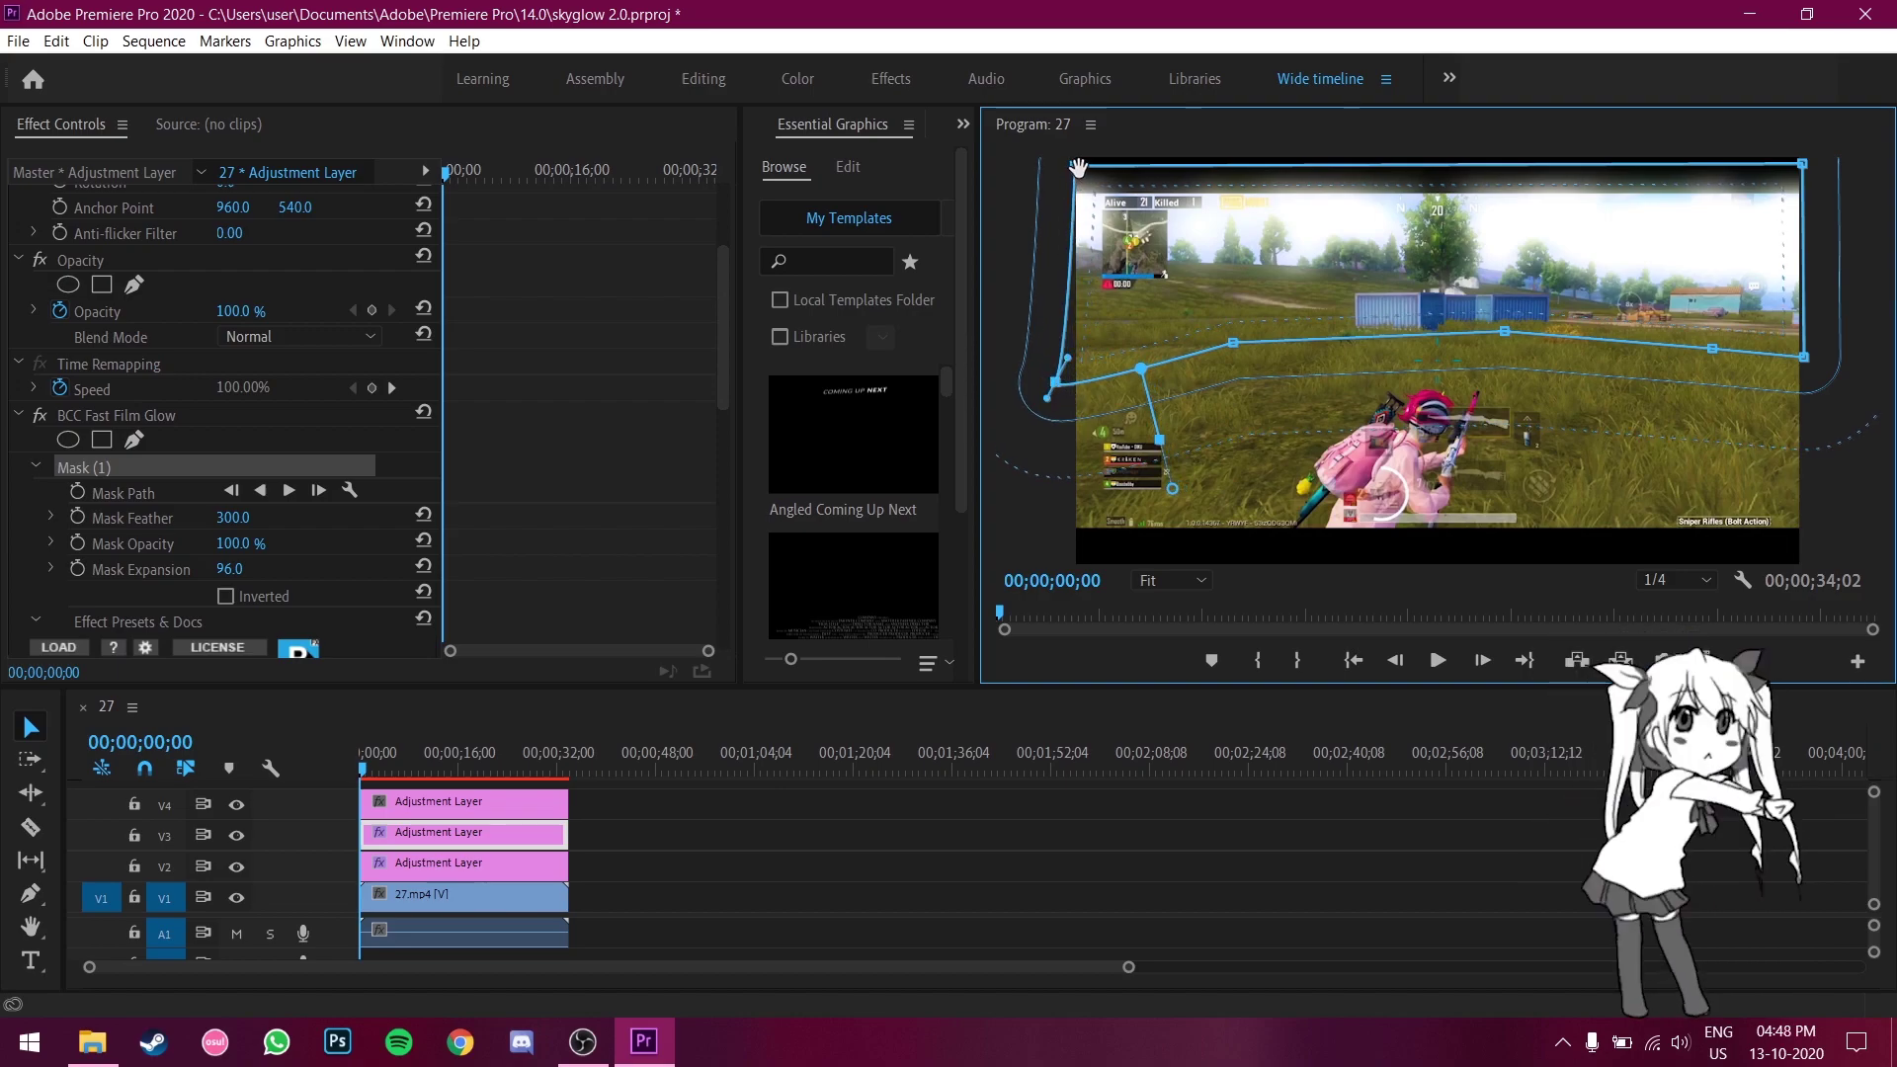
pyautogui.moveTo(1056, 170); pyautogui.dragTo(1037, 162)
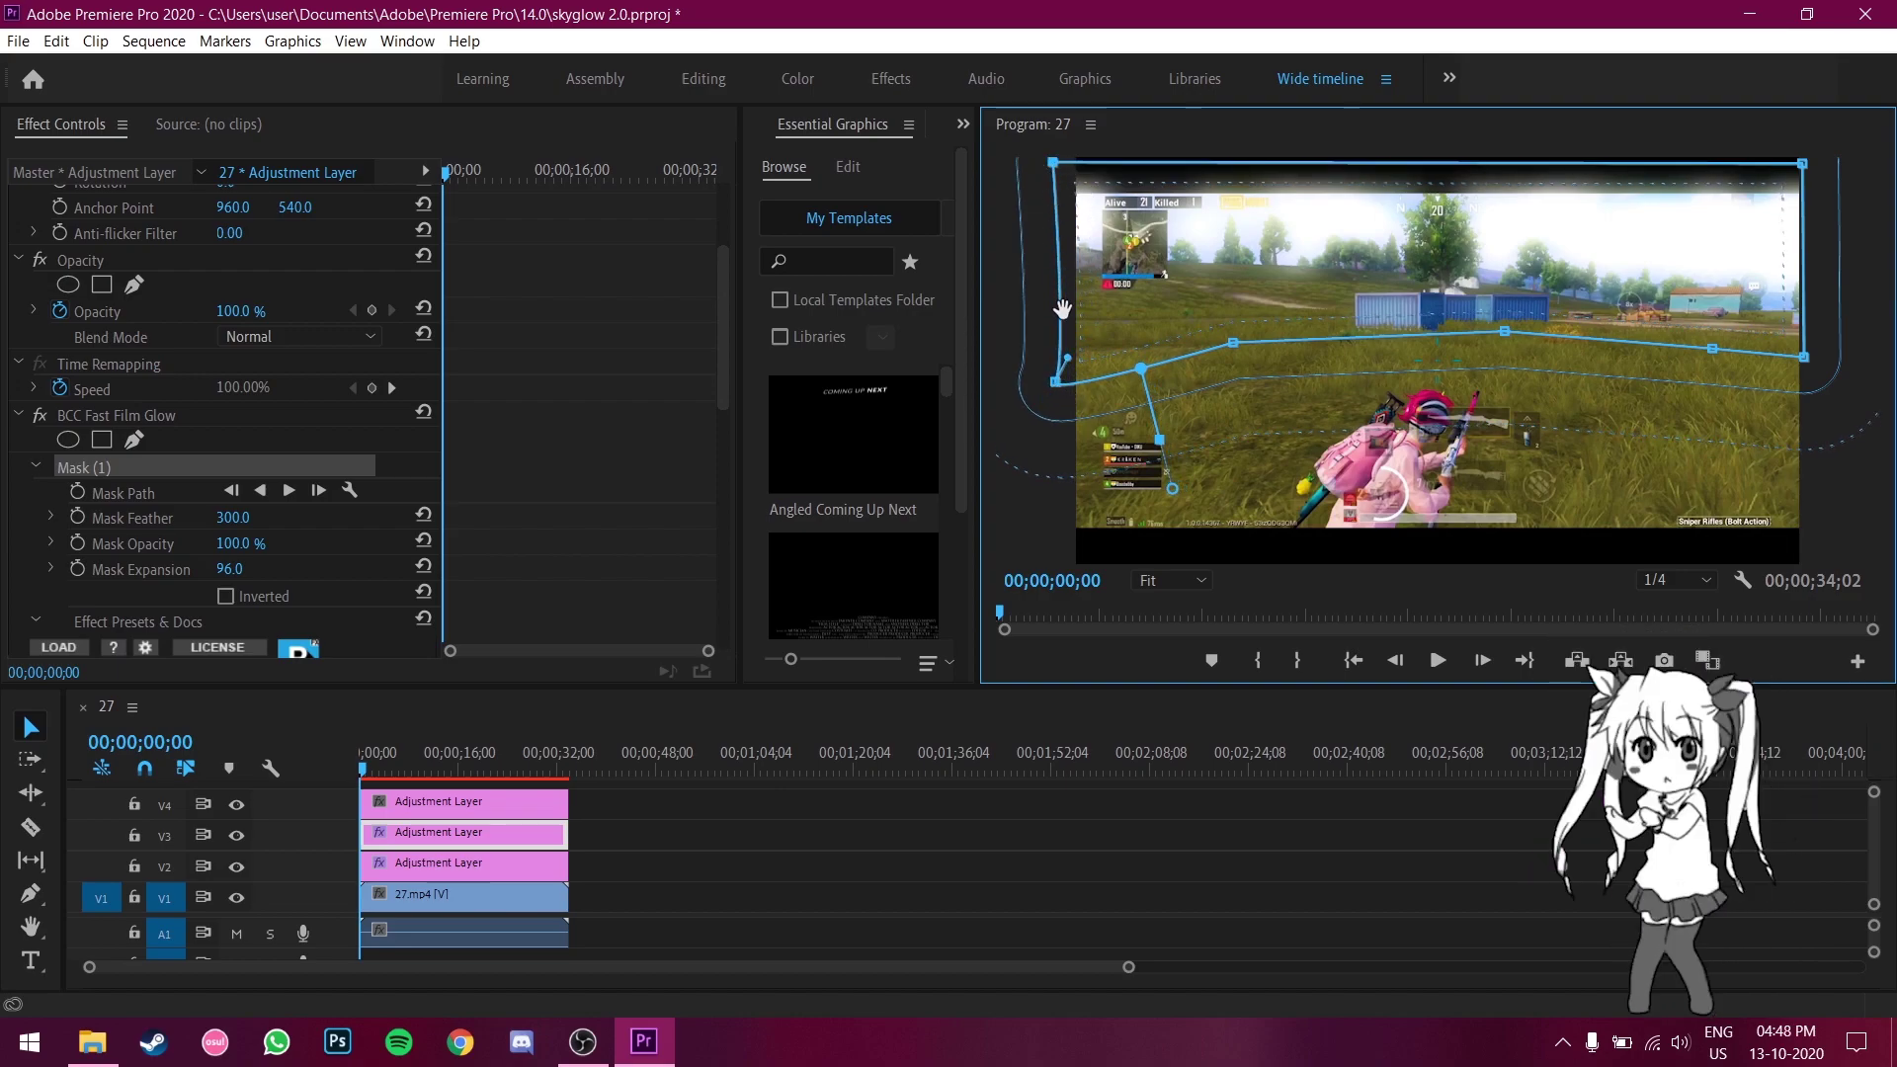
pyautogui.moveTo(1057, 385); pyautogui.dragTo(1034, 385)
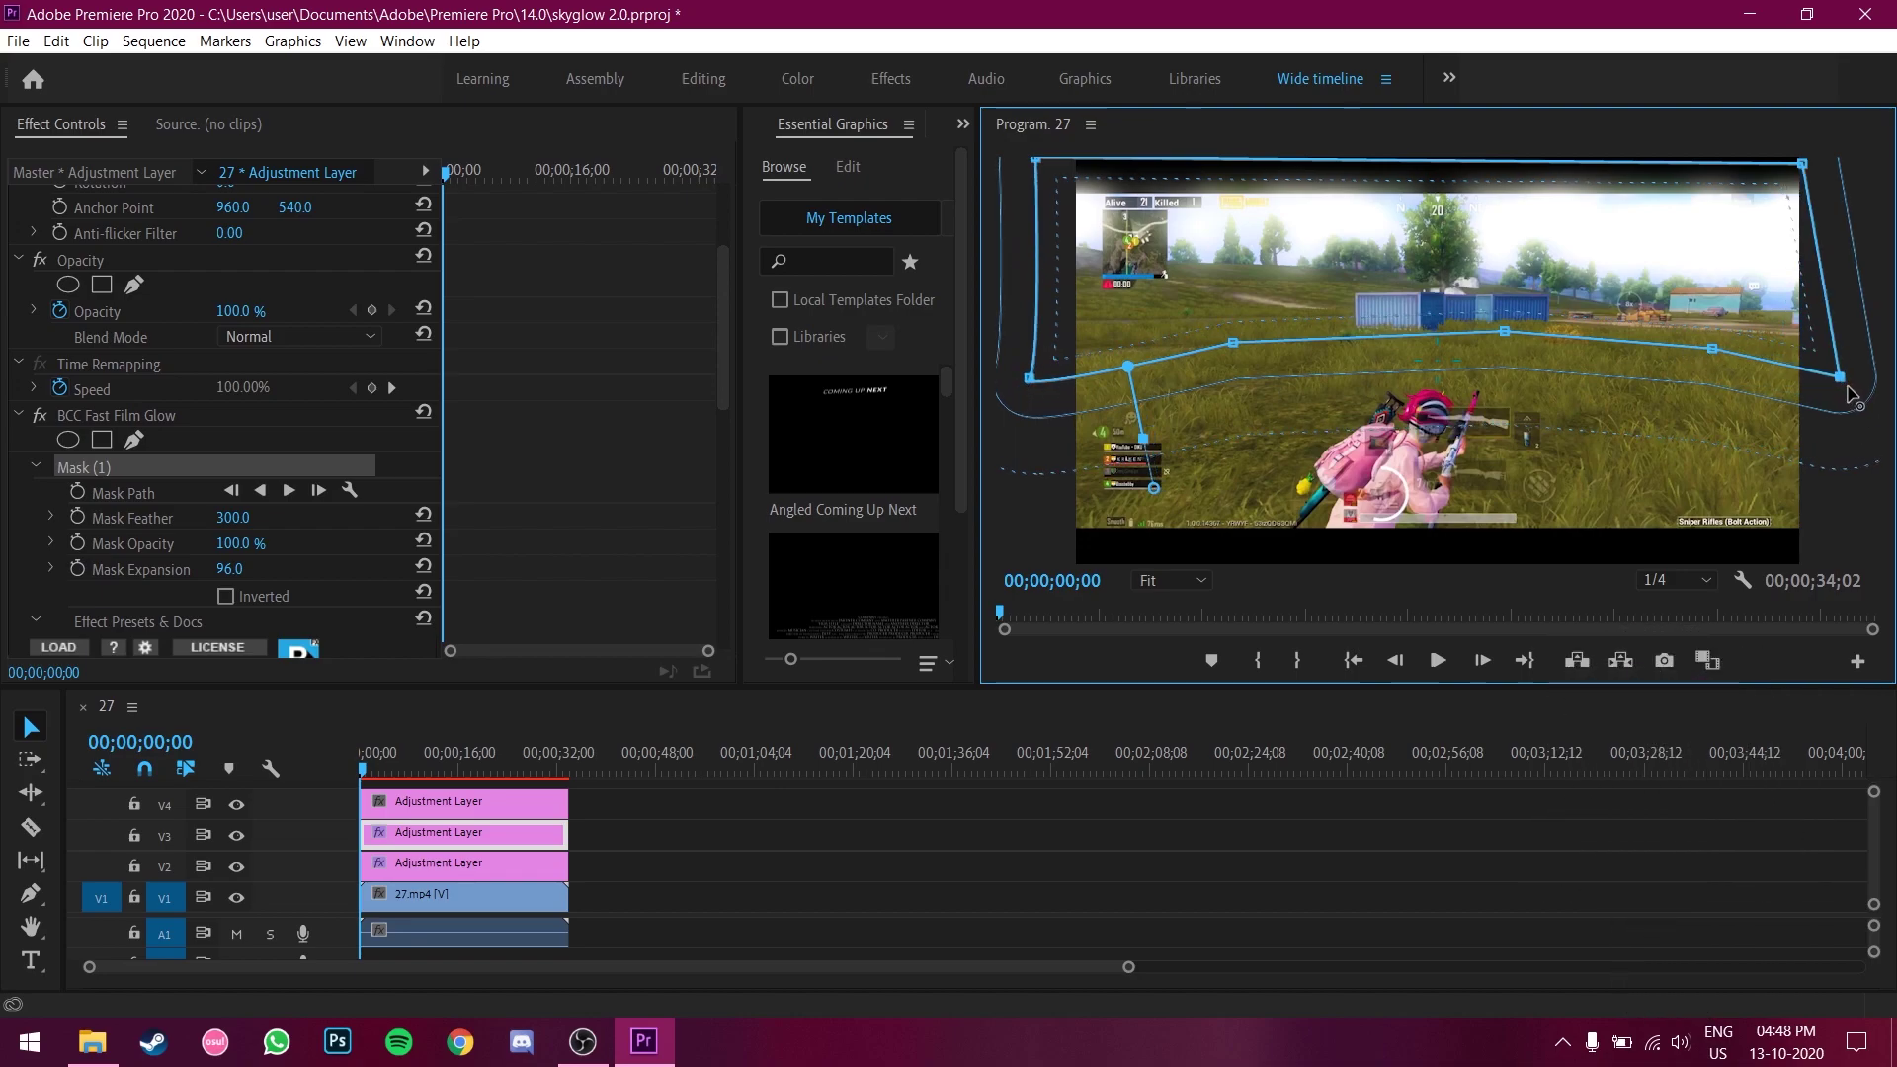
pyautogui.moveTo(1804, 166); pyautogui.dragTo(1836, 161)
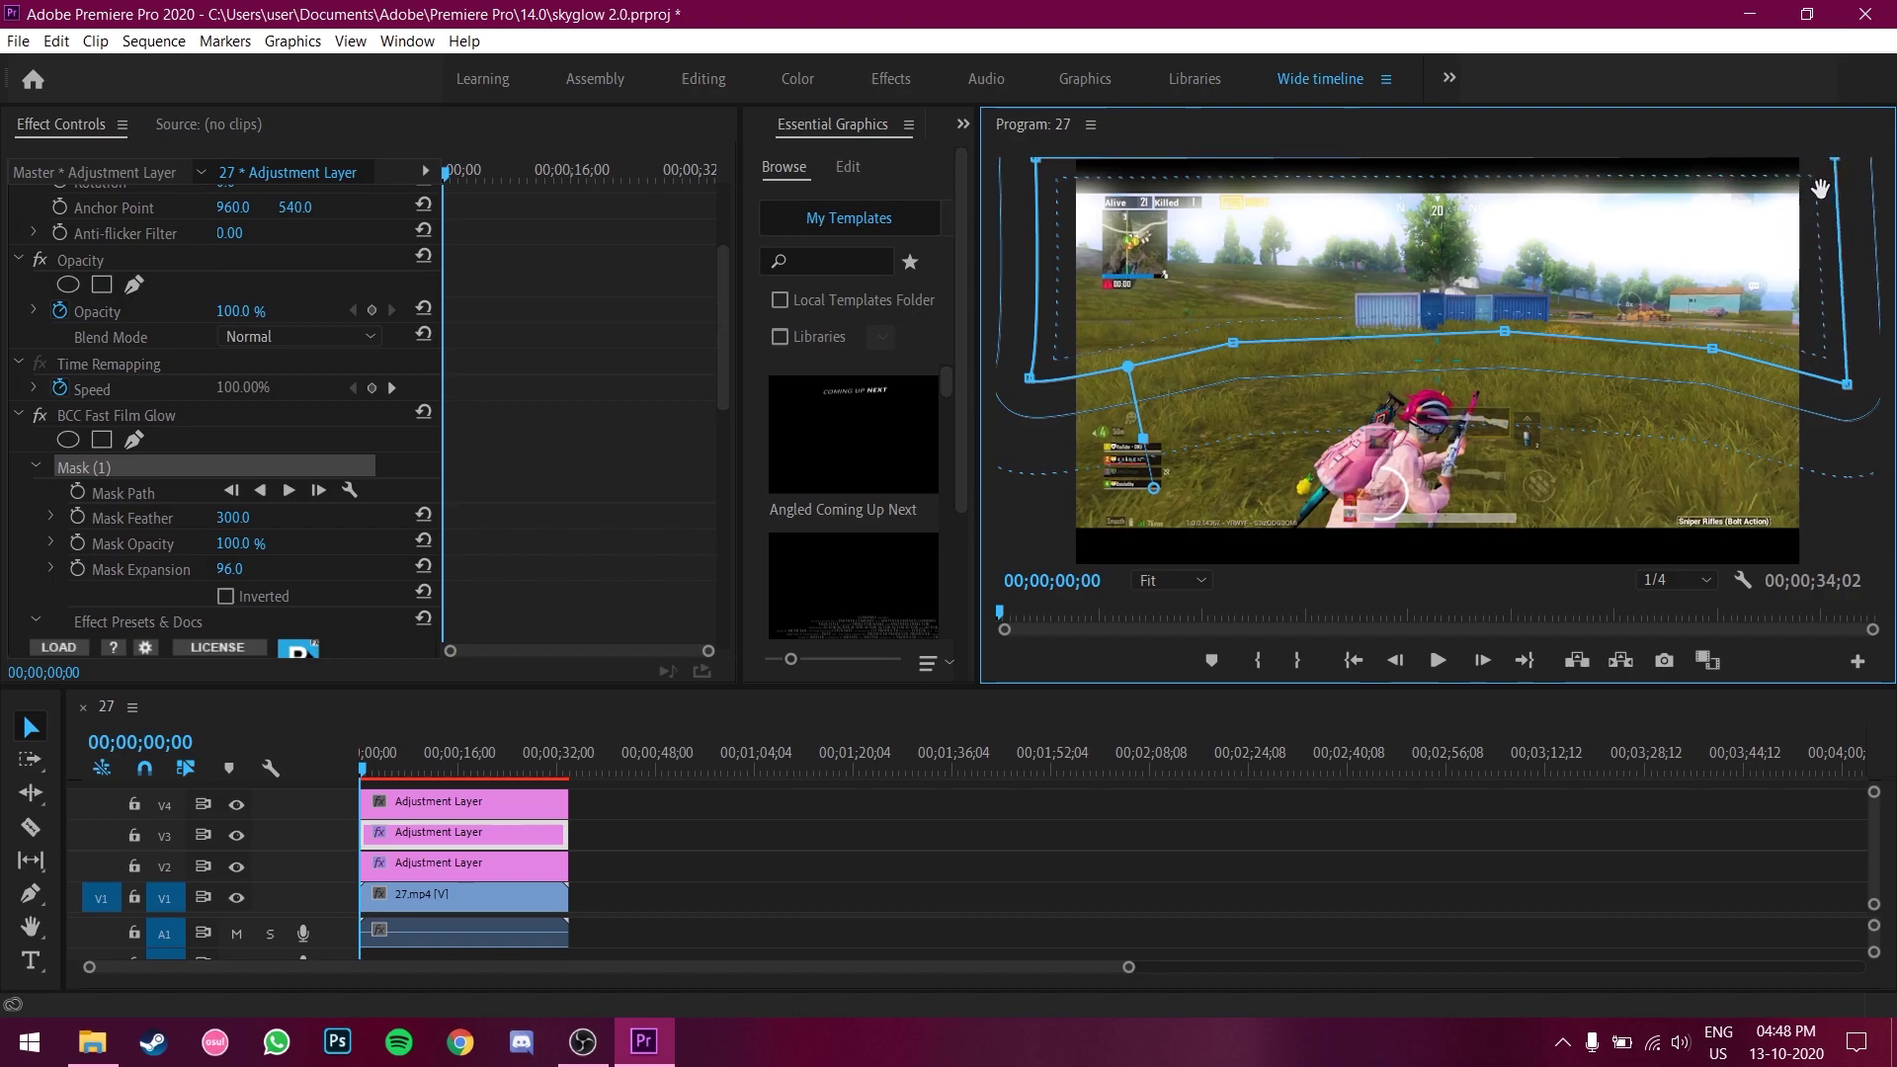
pyautogui.click(100, 481)
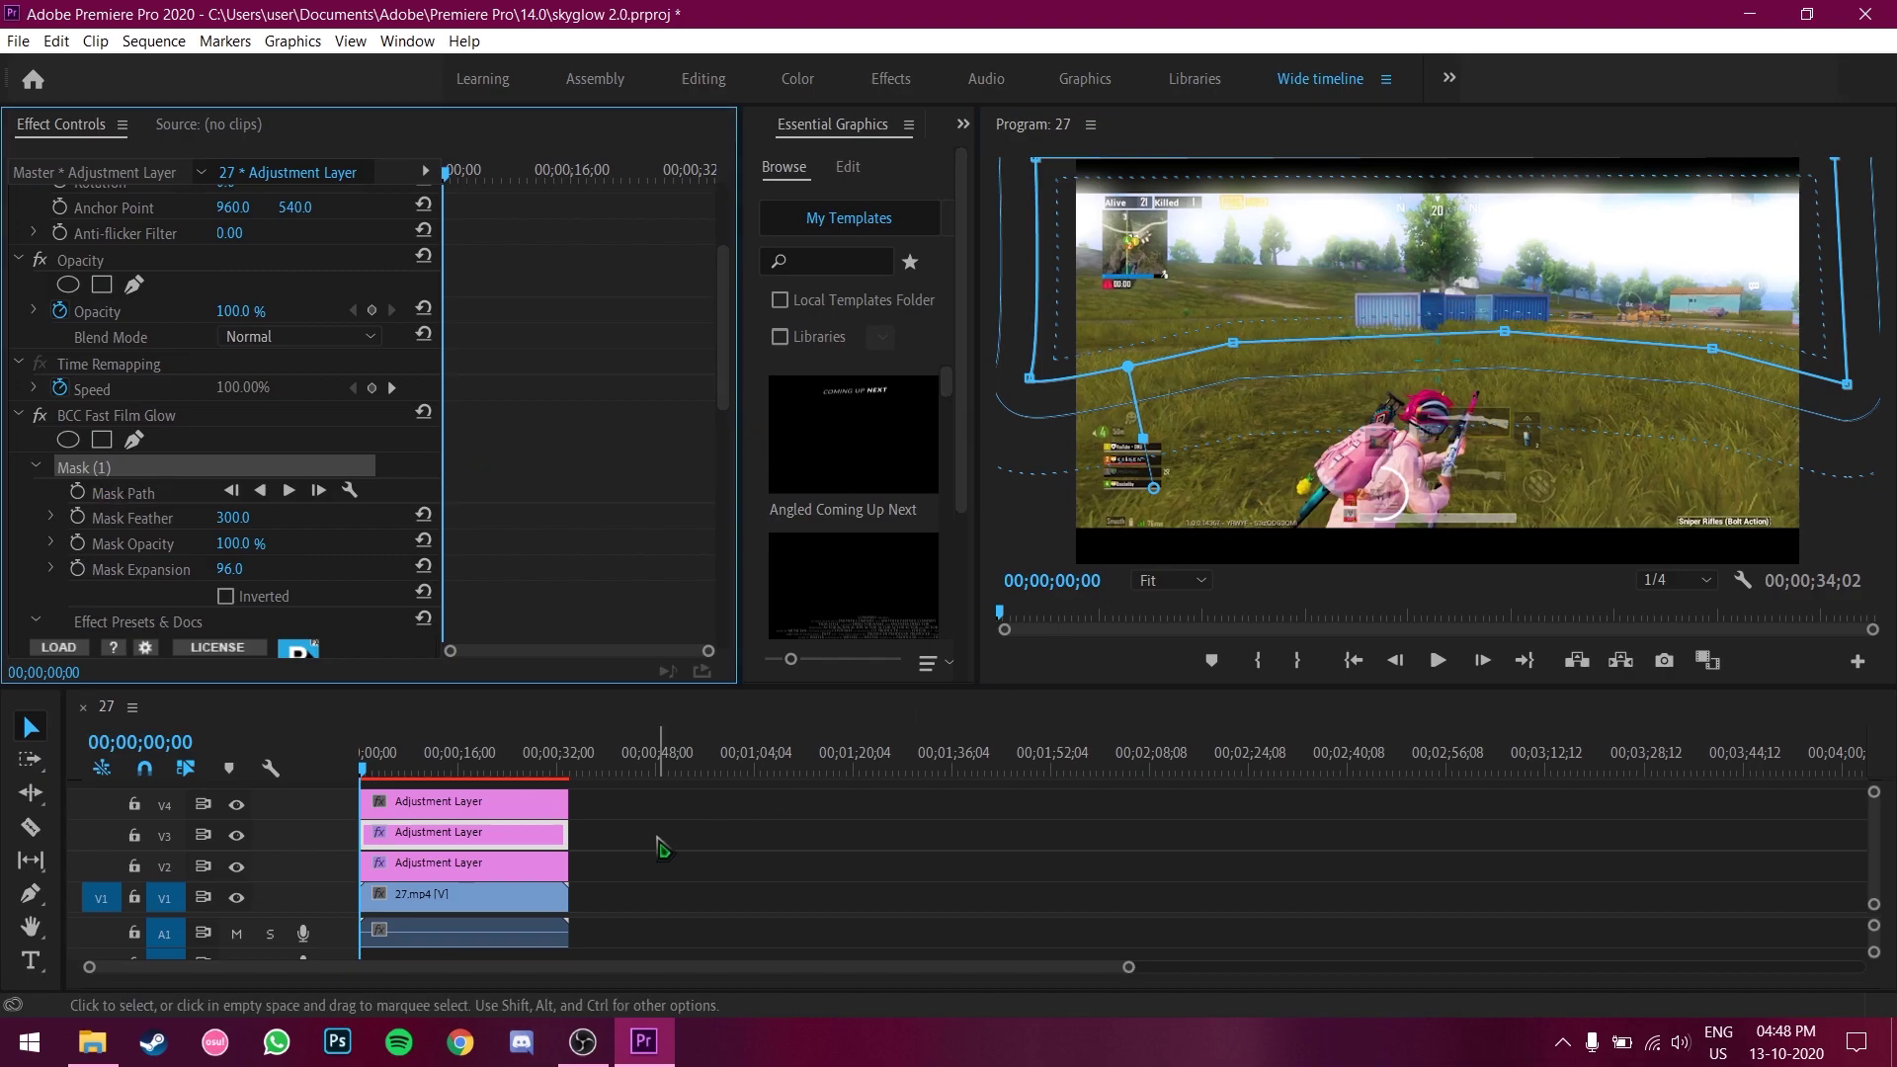
# - Set BCC Fast Film Glow's Glow Intensity to 200 and Glow Color to orange
pyautogui.scroll(-2, 352, 521)
pyautogui.scroll(-2, 355, 521)
pyautogui.scroll(-1, 366, 522)
pyautogui.scroll(-1, 372, 523)
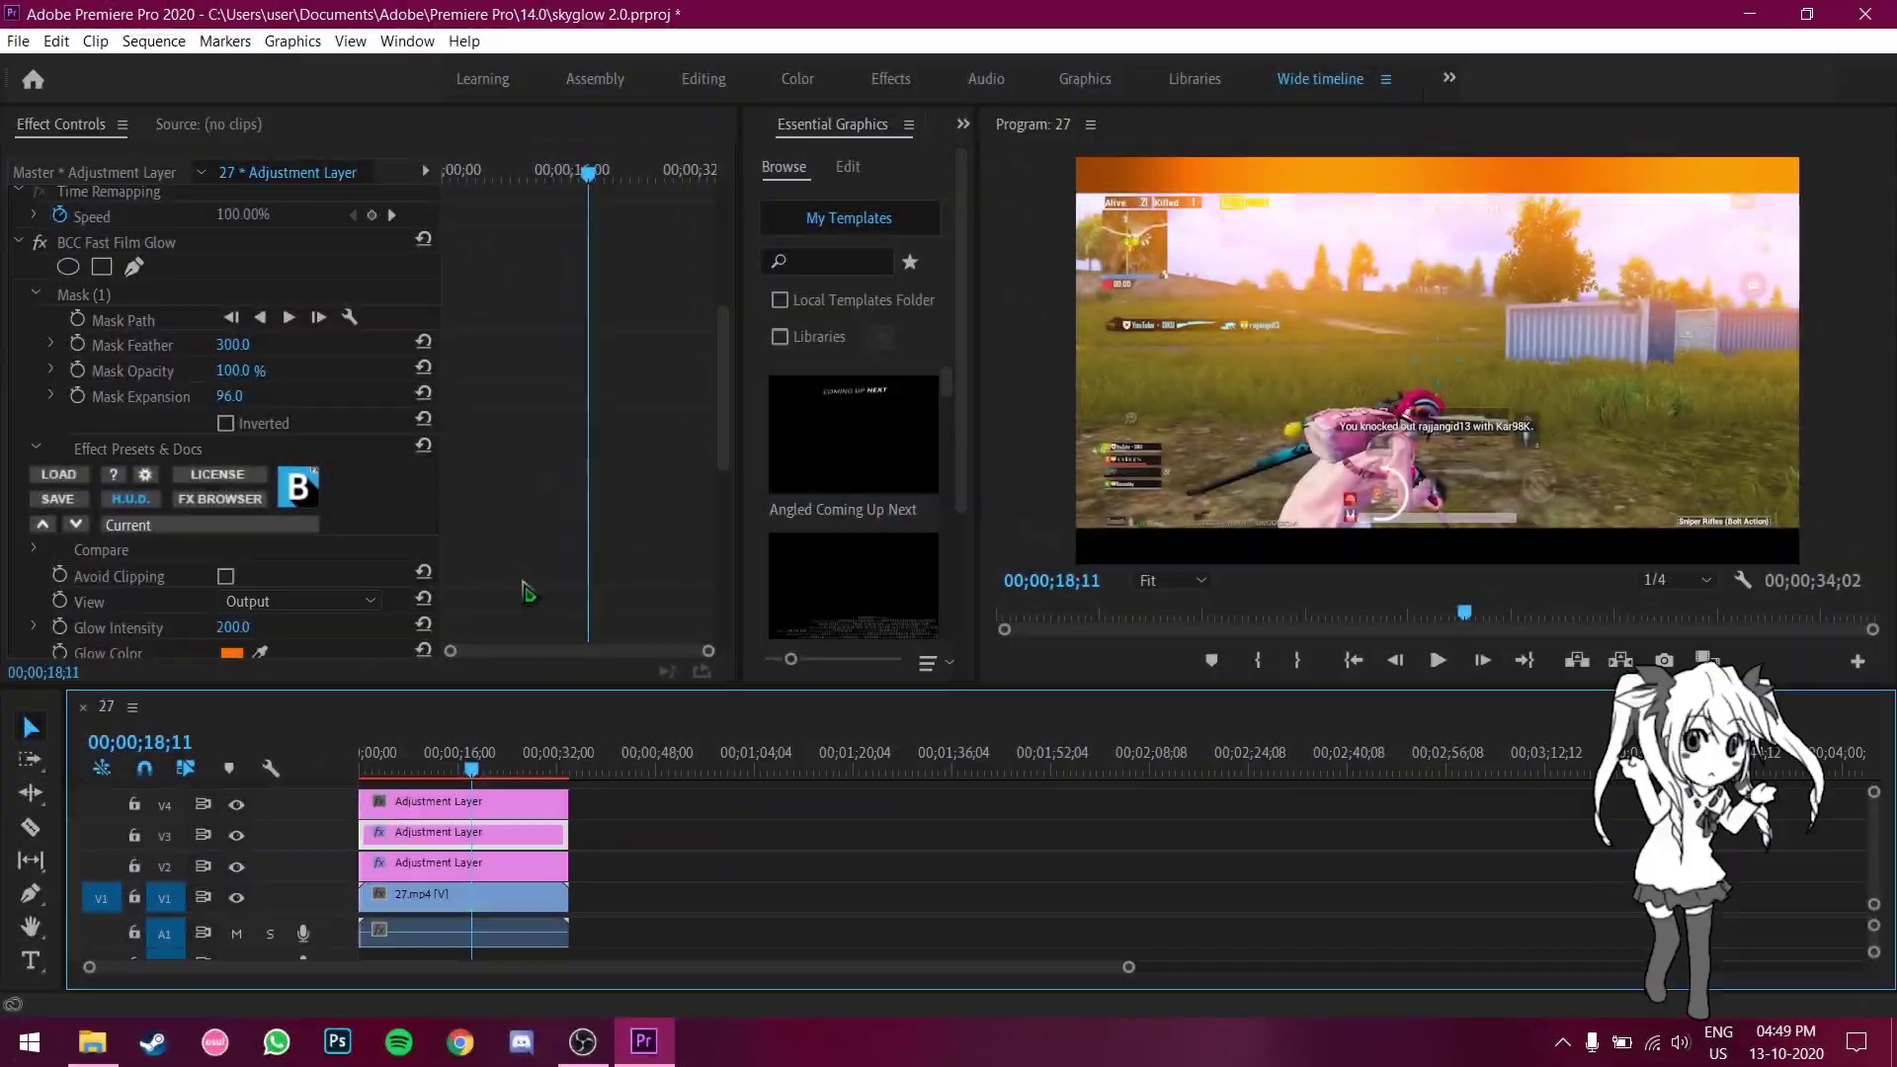
pyautogui.click(499, 810)
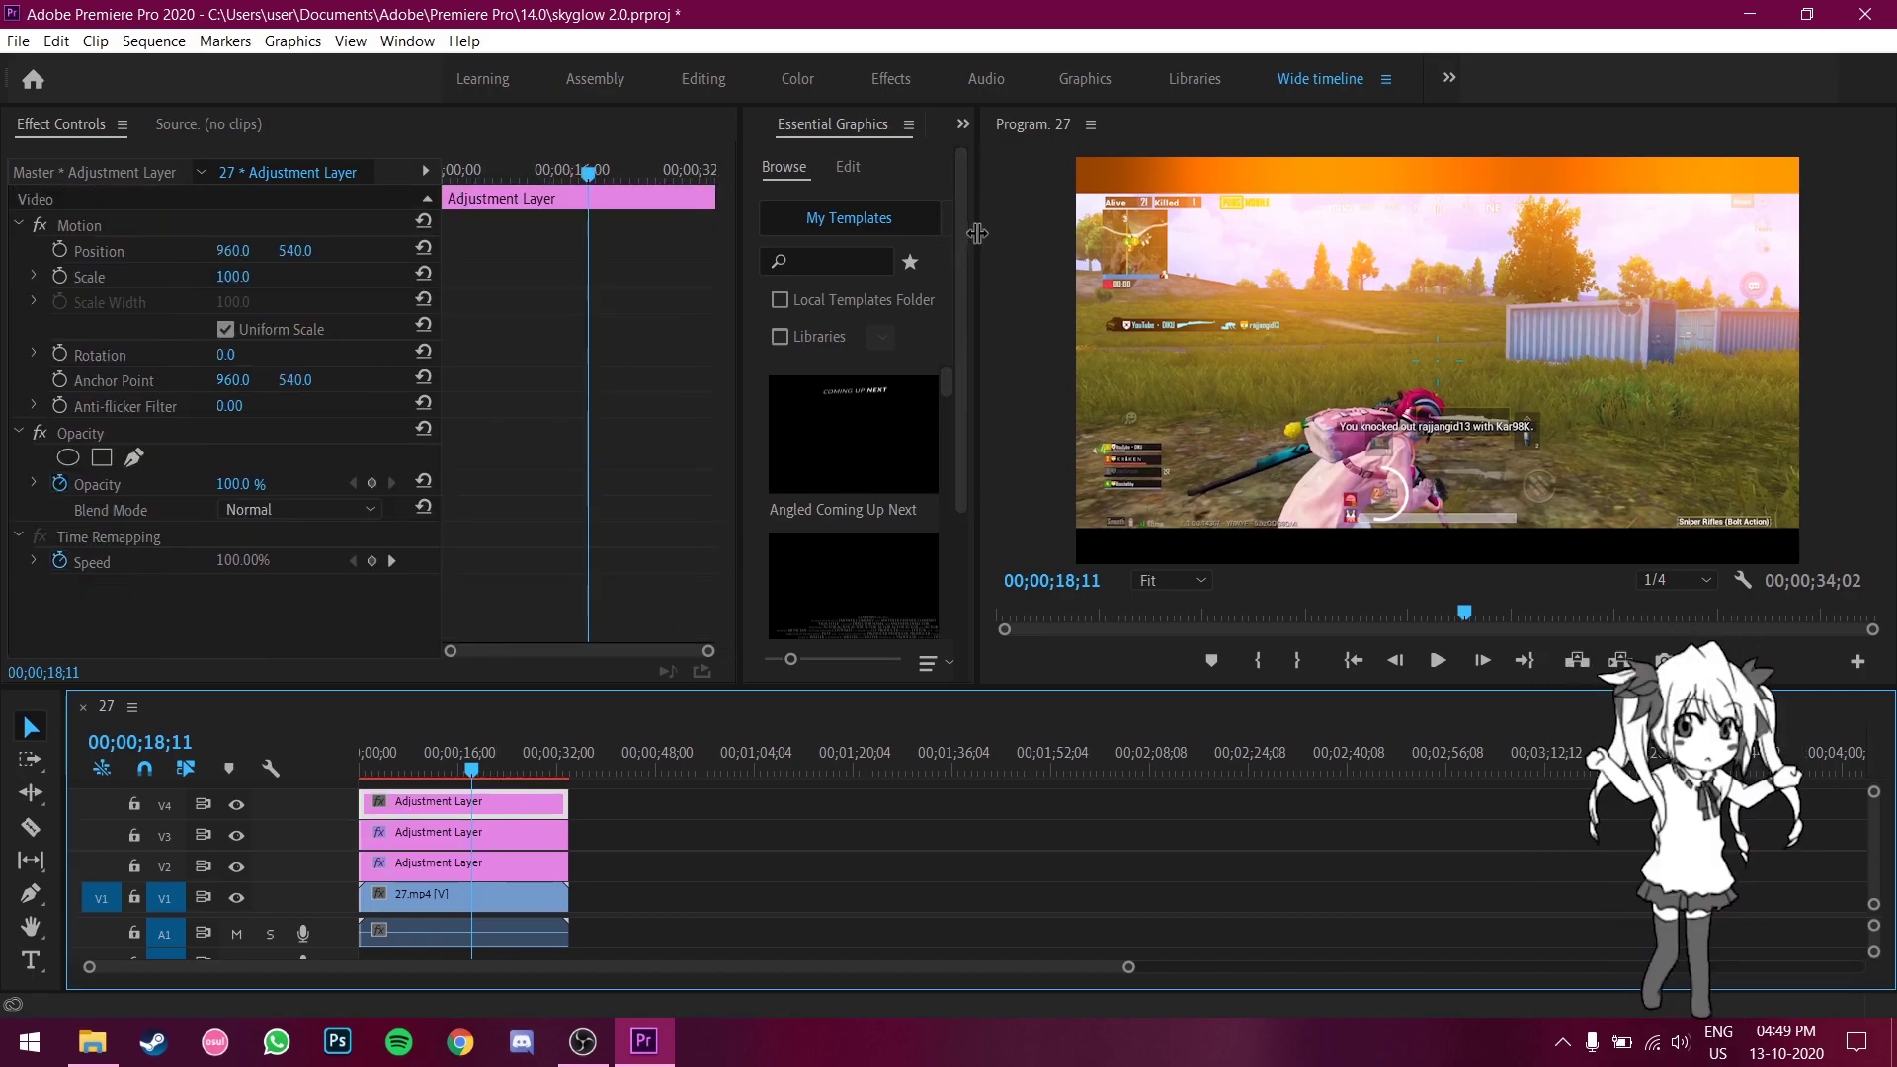
# - Find the Crop effect and apply it to the V4 adjustment layer
pyautogui.moveTo(976, 233); pyautogui.dragTo(1119, 227)
pyautogui.click(842, 126)
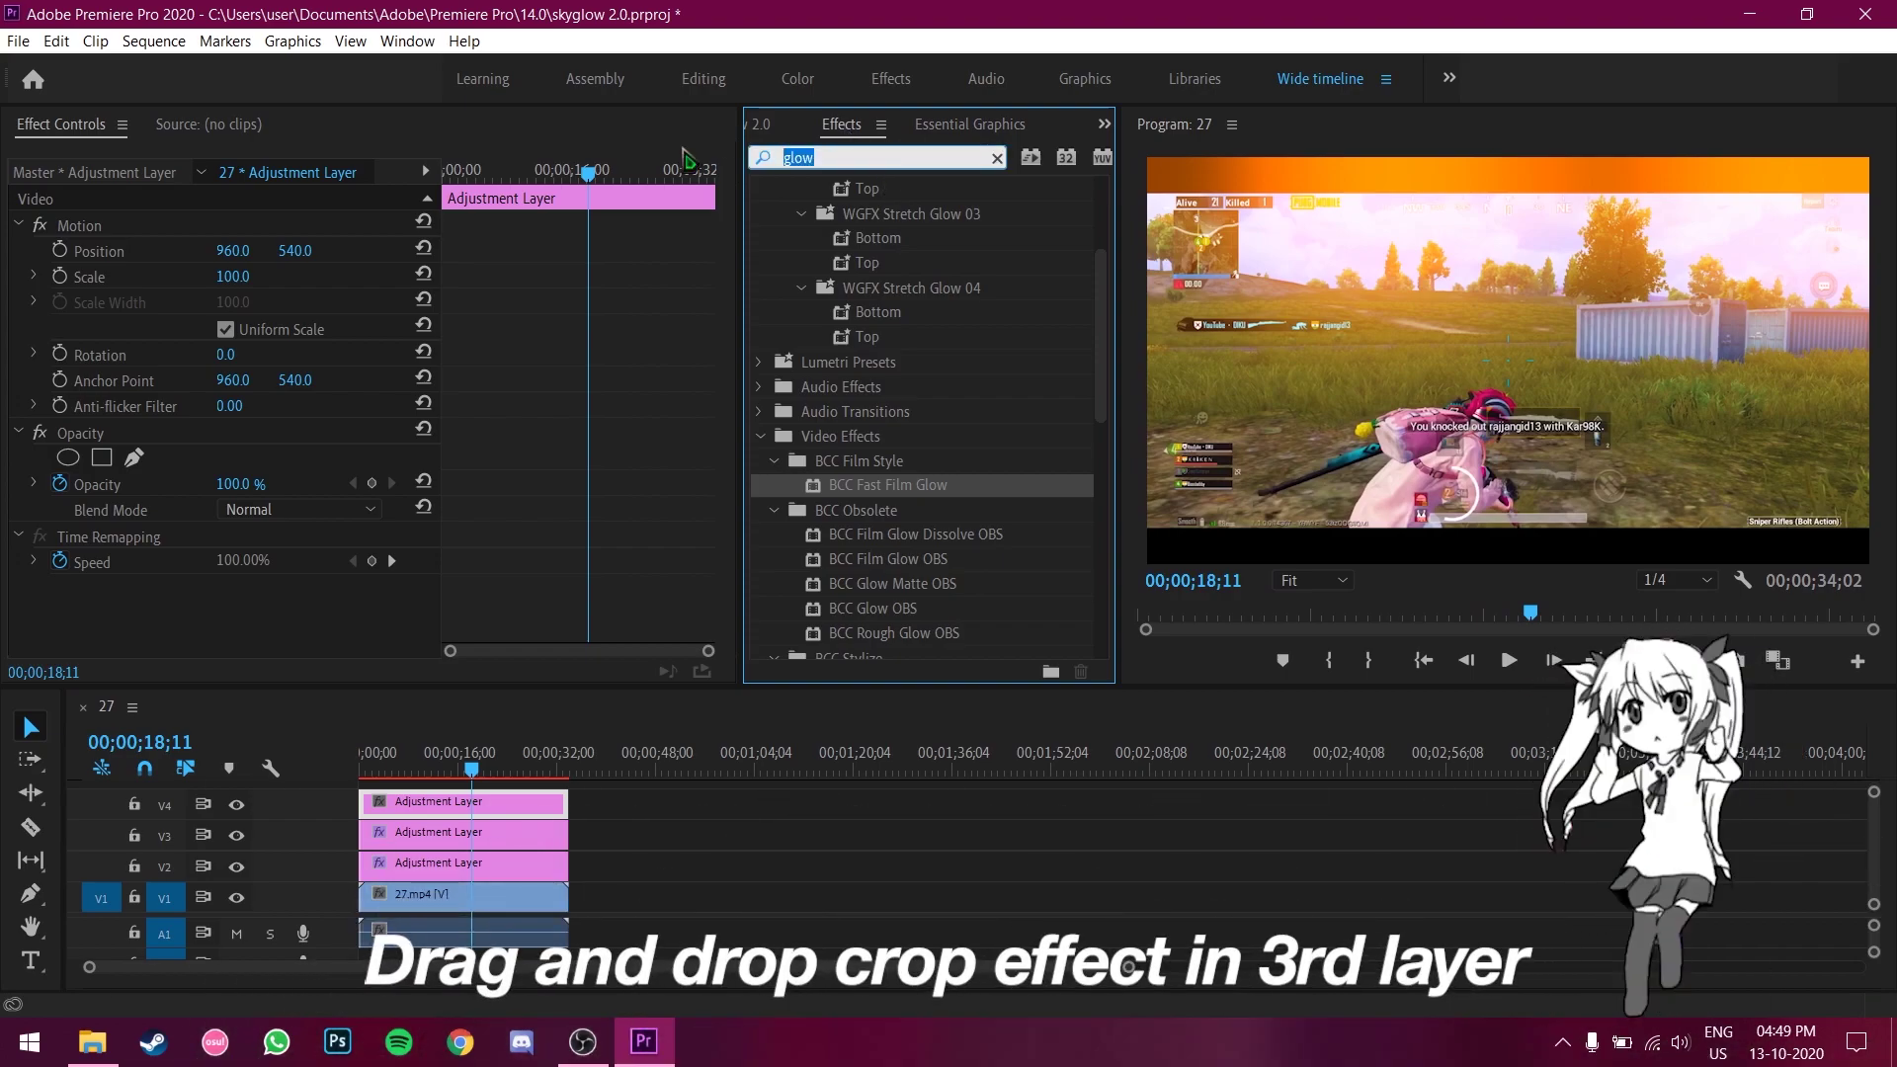
pyautogui.write('crop')
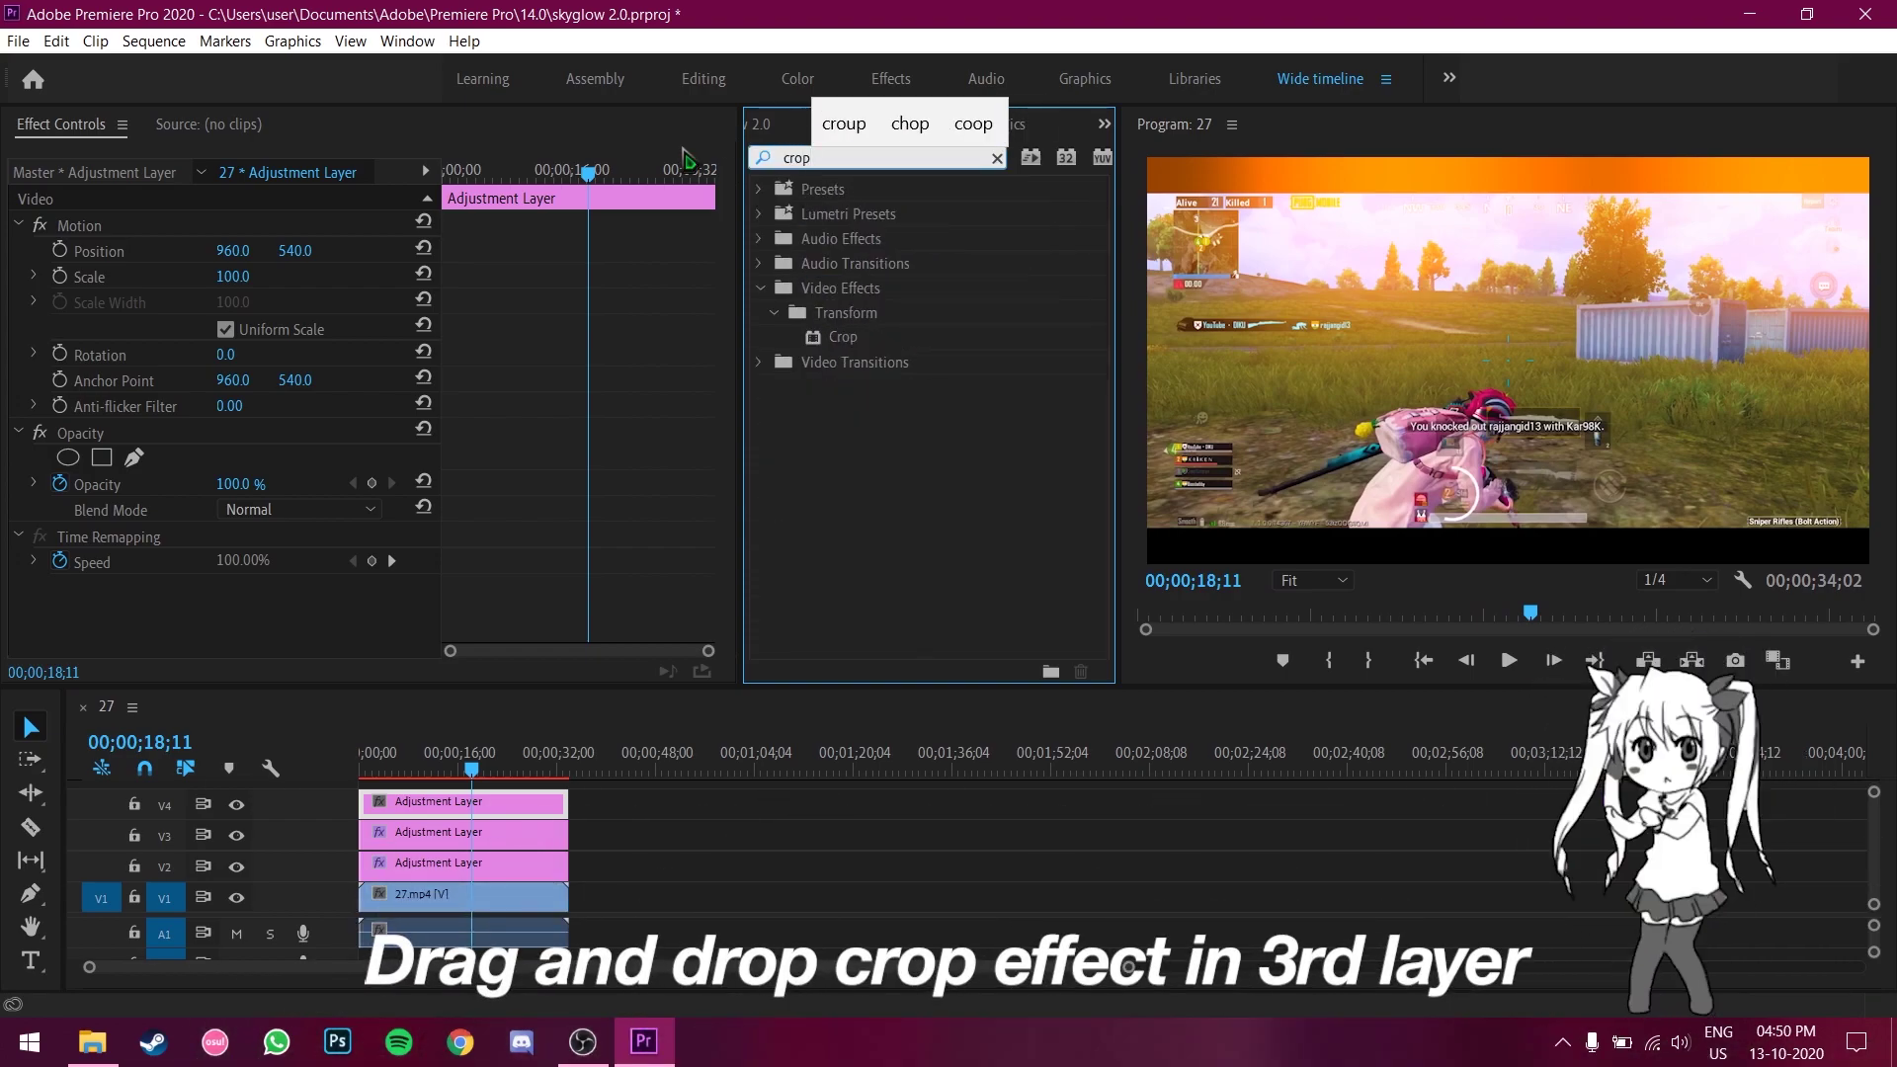
pyautogui.moveTo(847, 333); pyautogui.dragTo(810, 345)
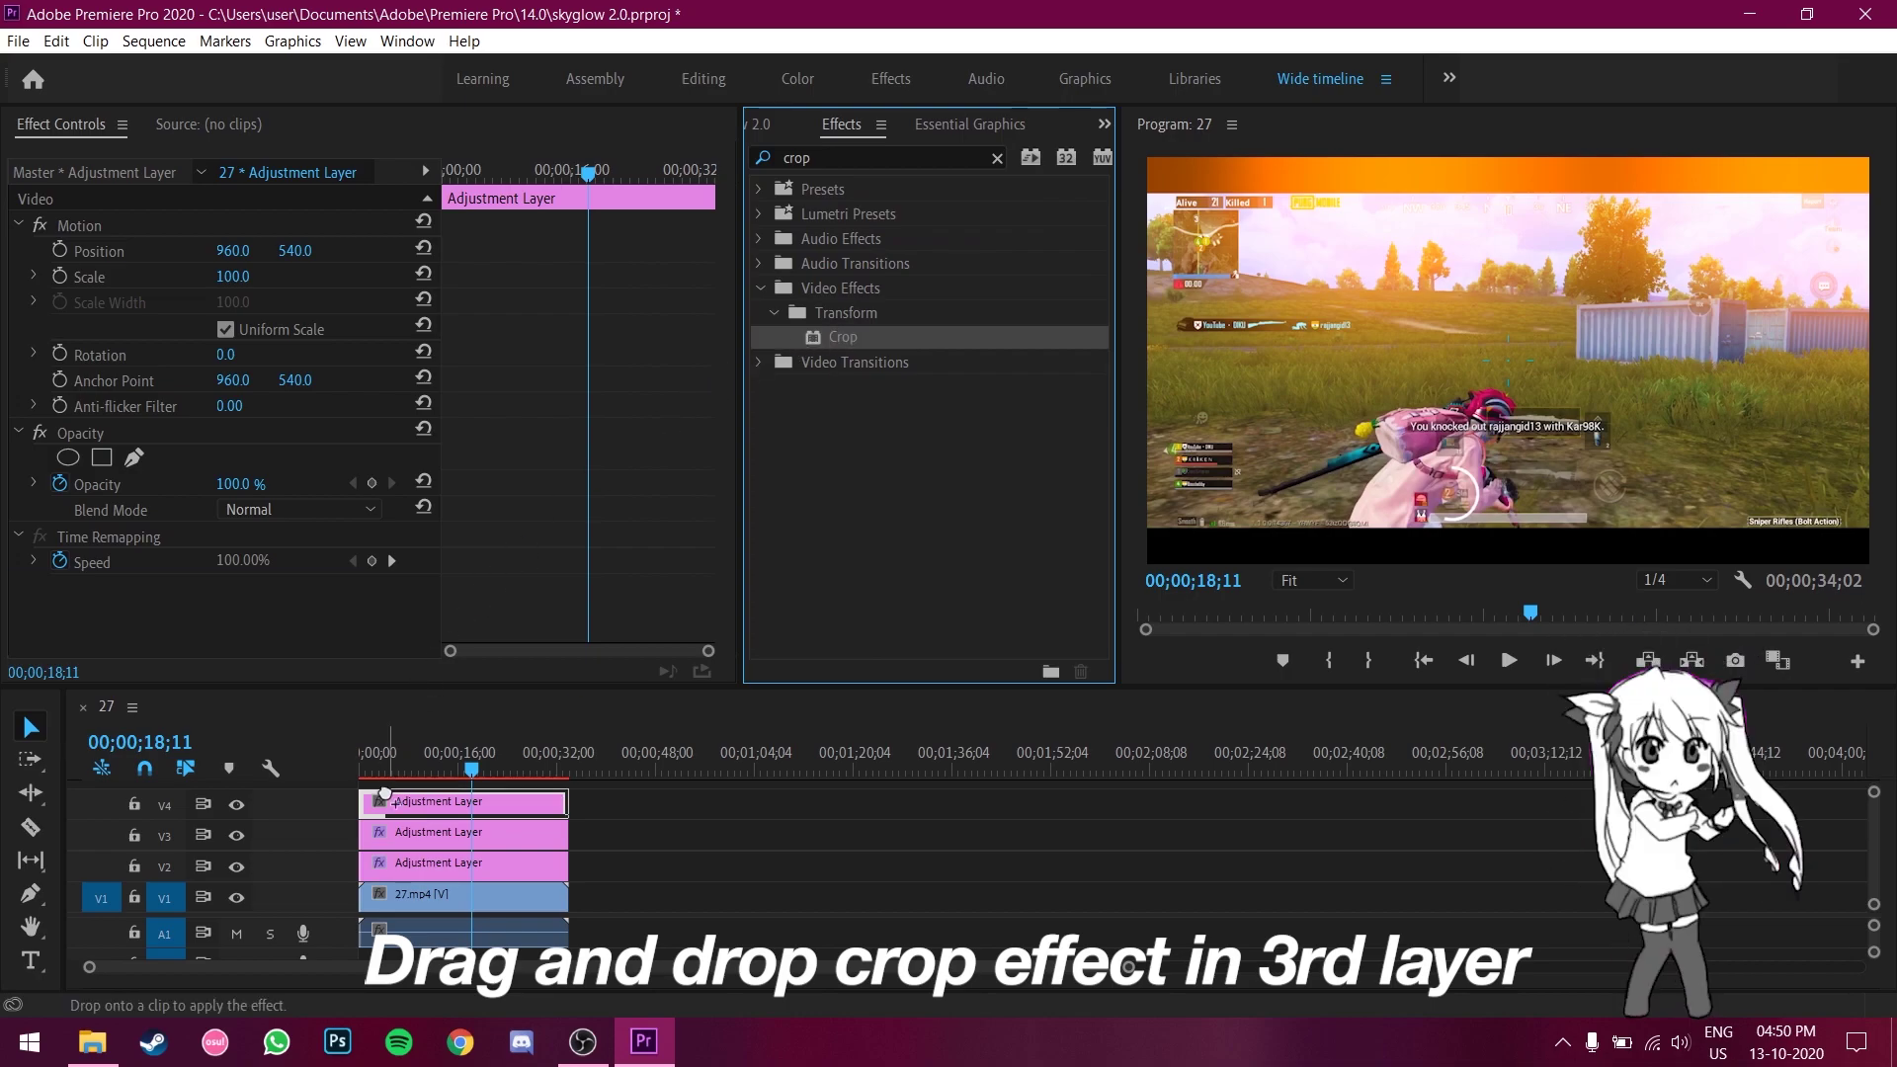
pyautogui.moveTo(388, 787); pyautogui.dragTo(425, 805)
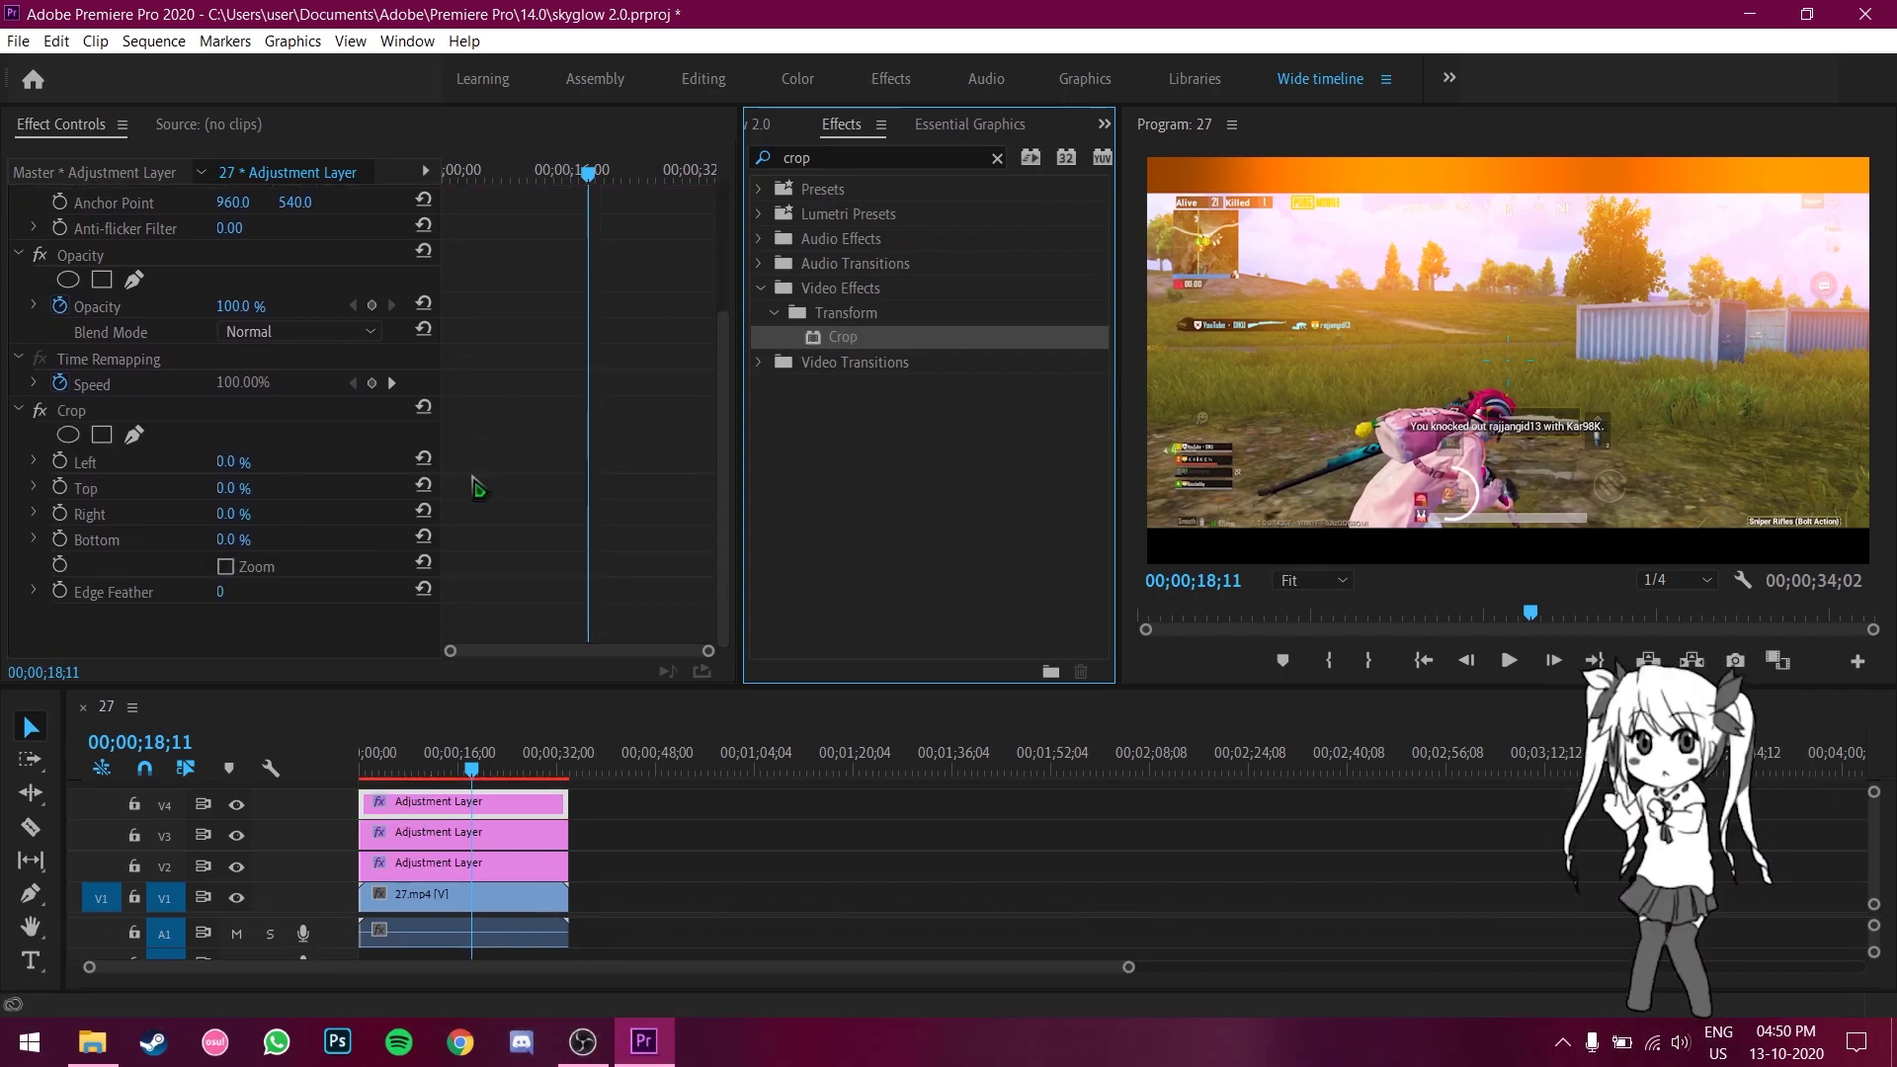
# - Set the Crop to trim 9% from top and bottom for letterbox bars
pyautogui.click(234, 494)
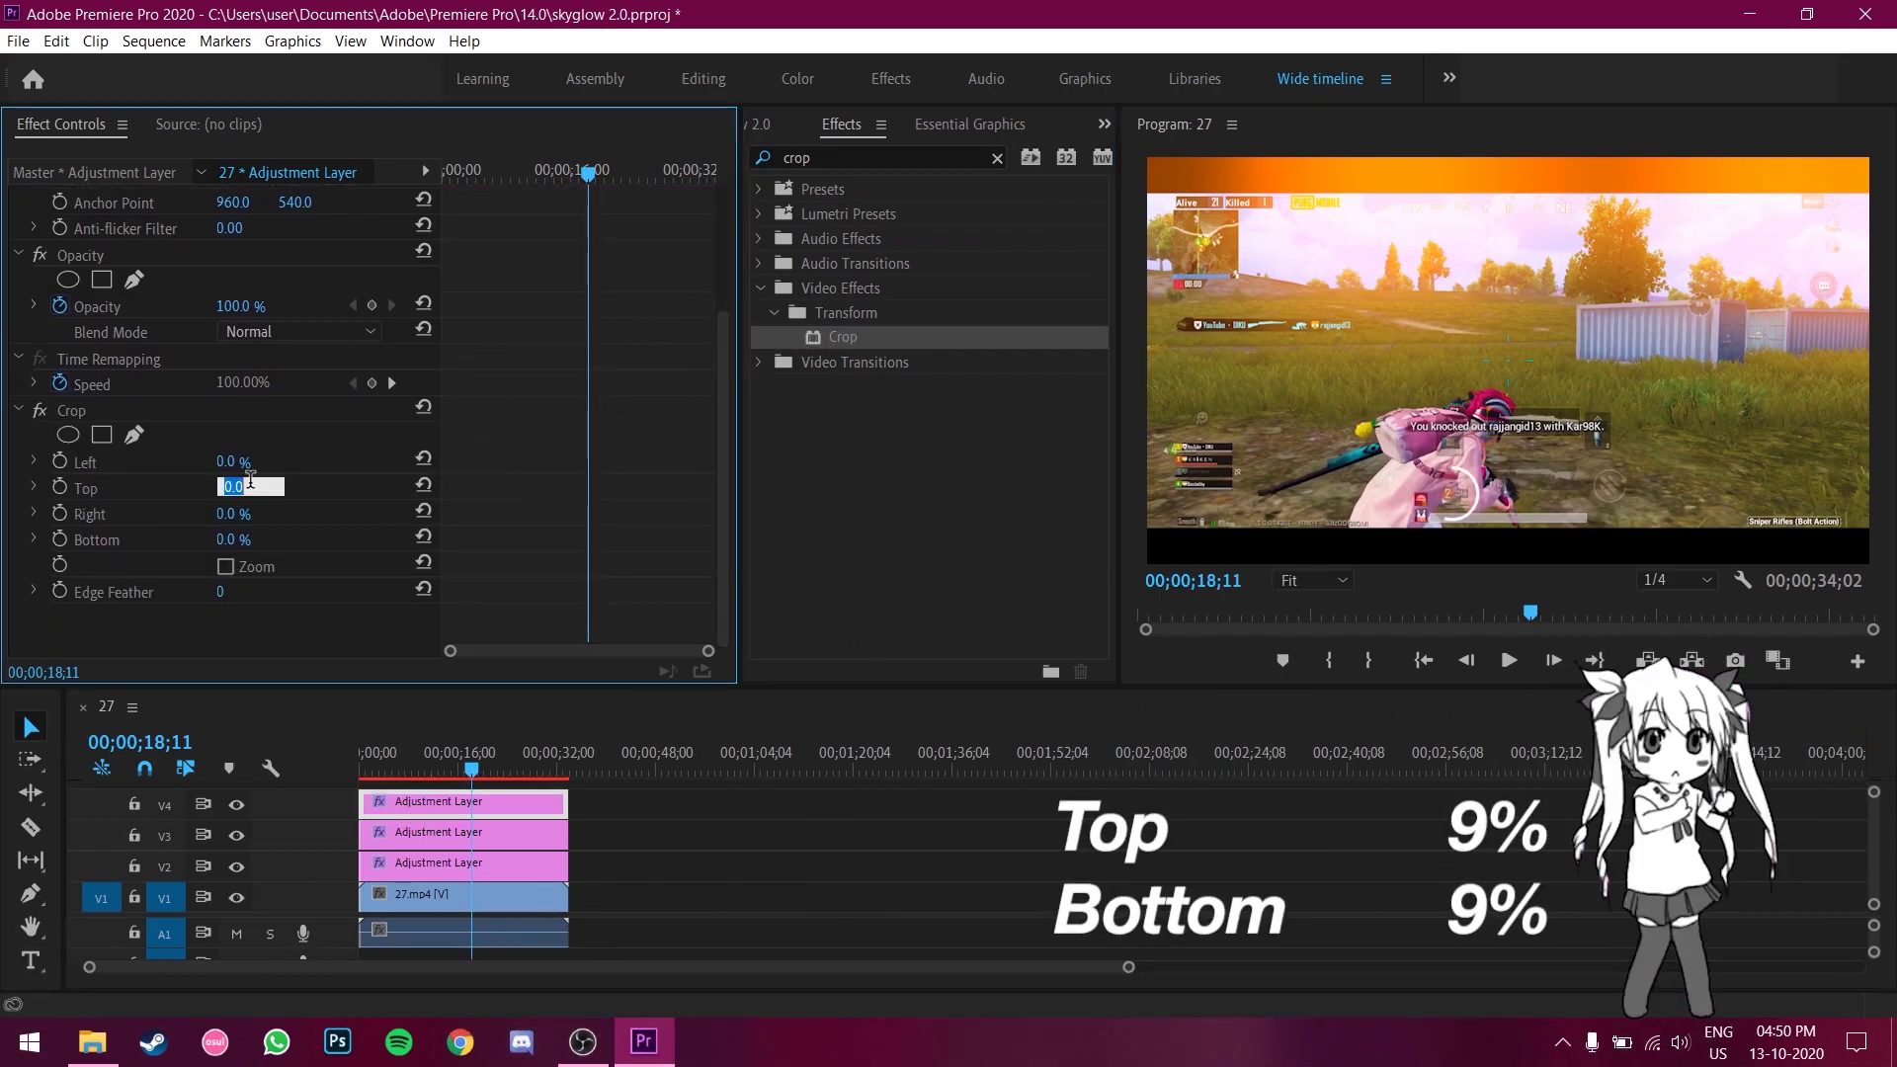
pyautogui.write('9')
pyautogui.press('Return')
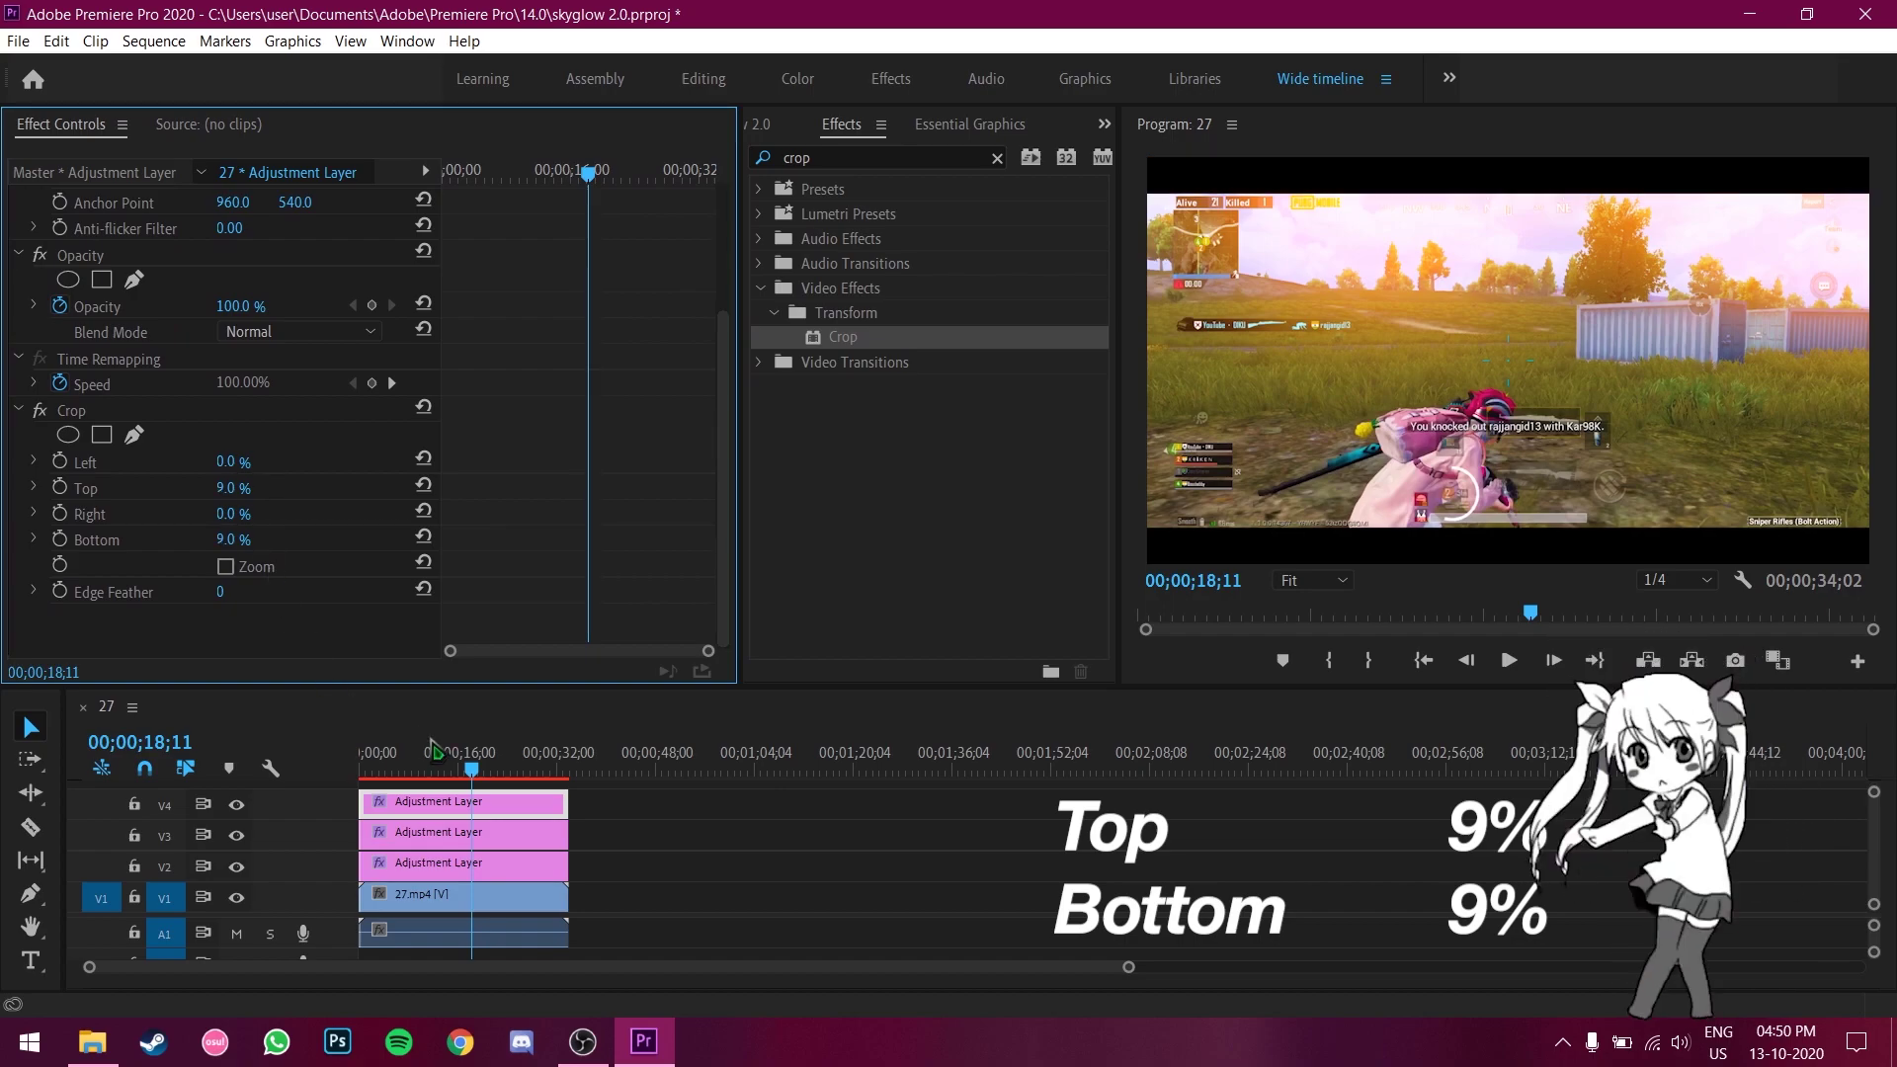
pyautogui.moveTo(481, 783); pyautogui.dragTo(334, 770)
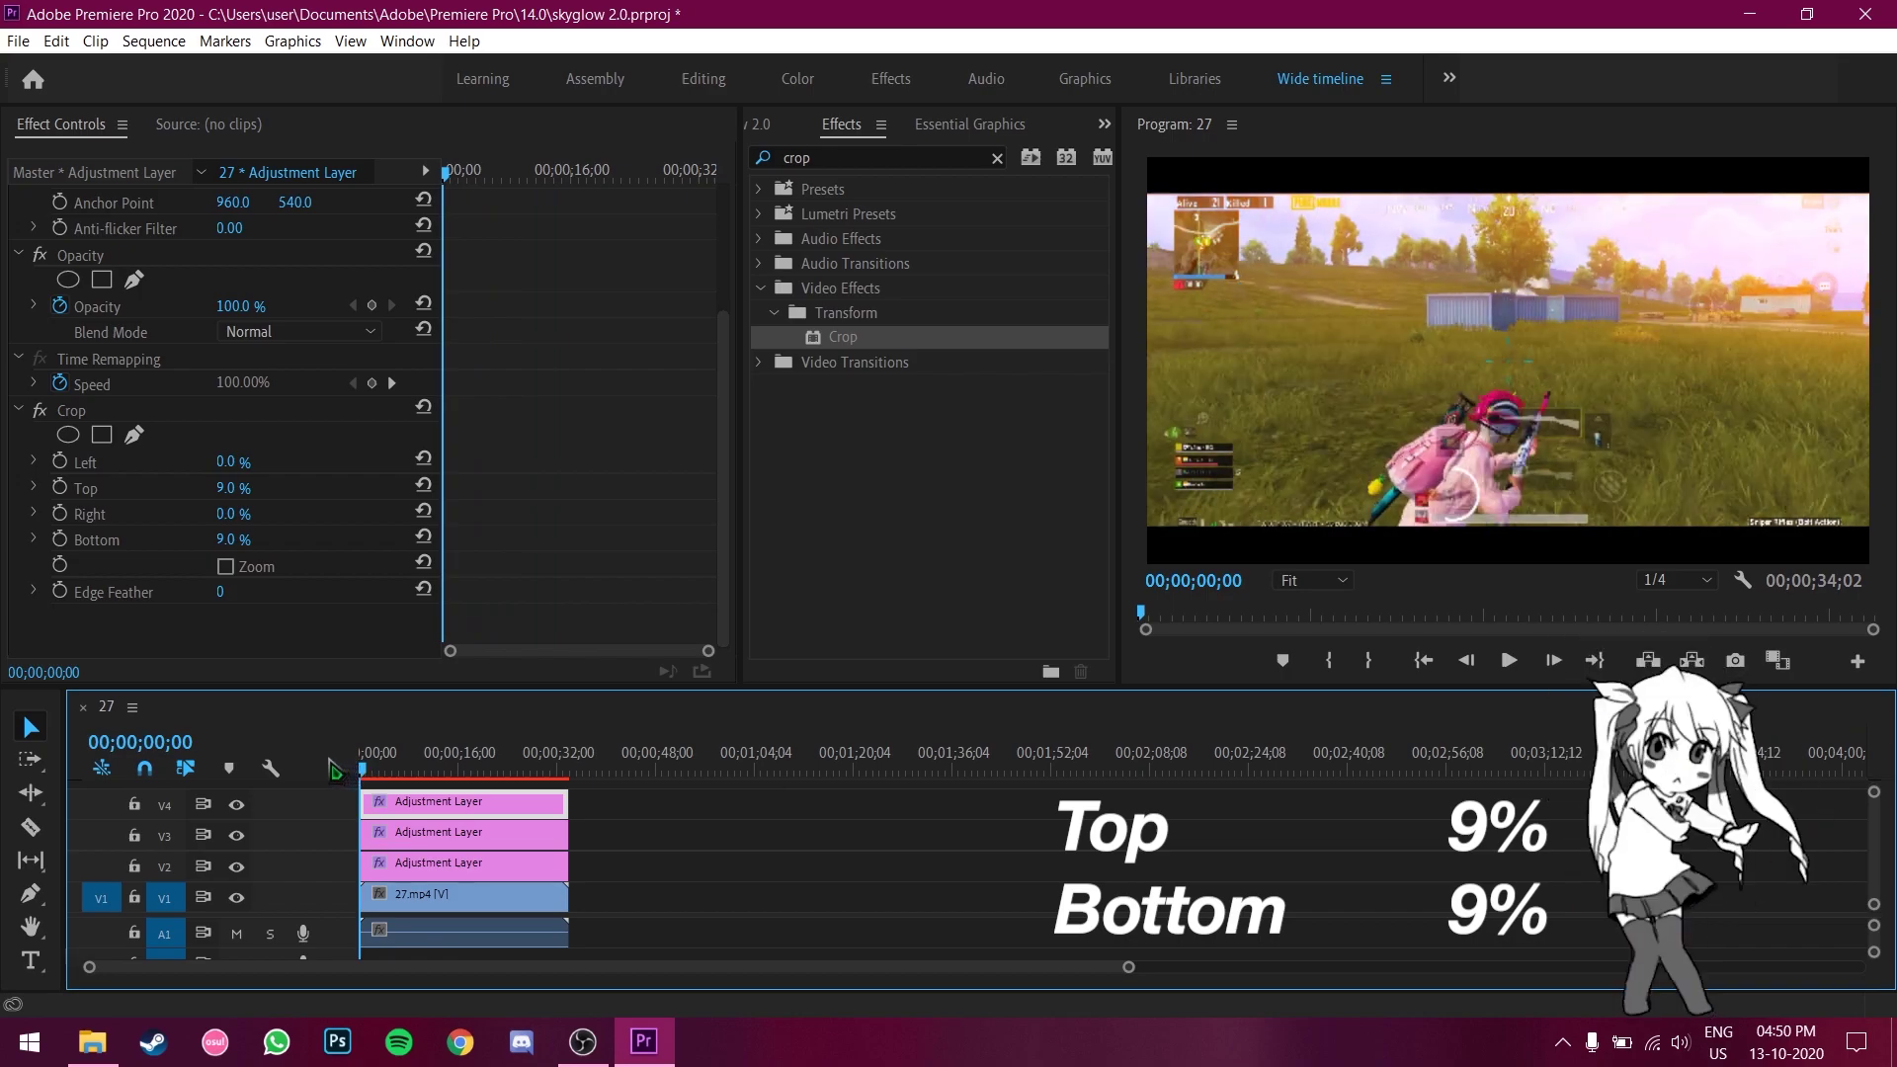